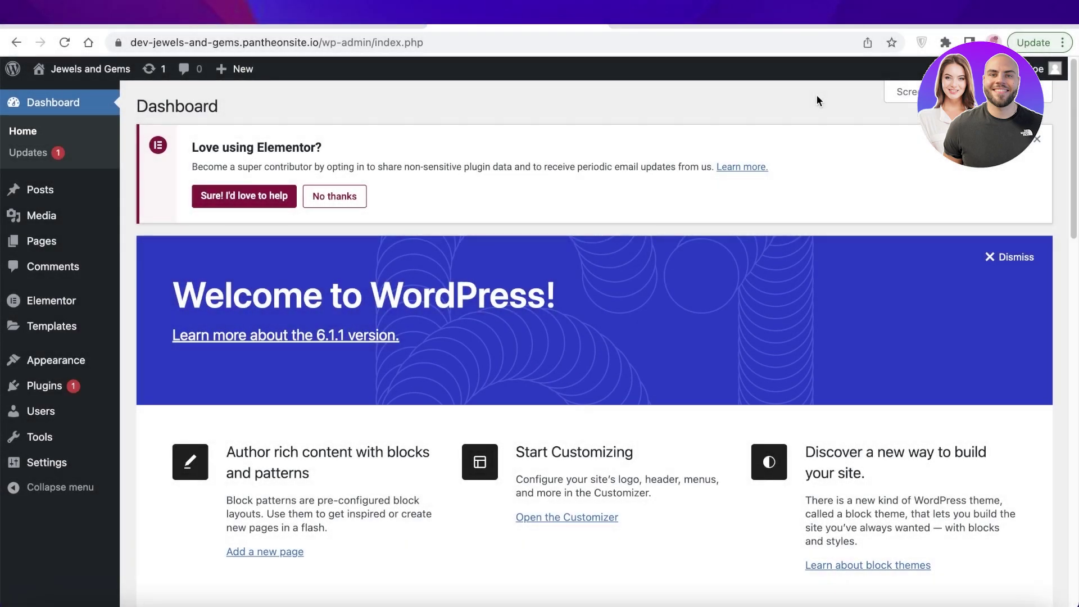
- Decline the Elementor data-sharing notice and preview the live site's front page
click(339, 203)
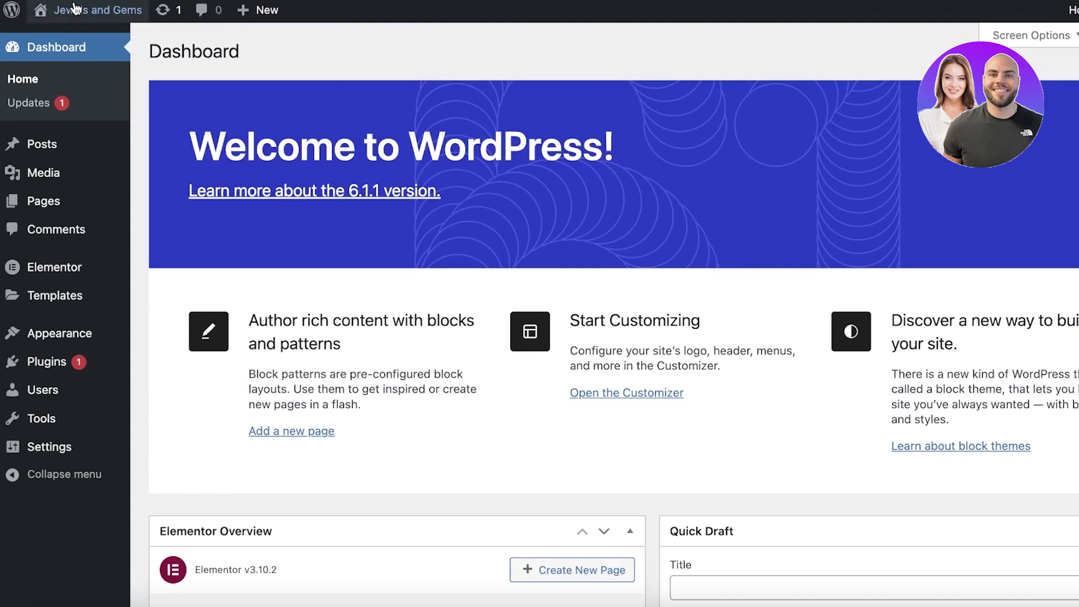
mouse_move(69, 71)
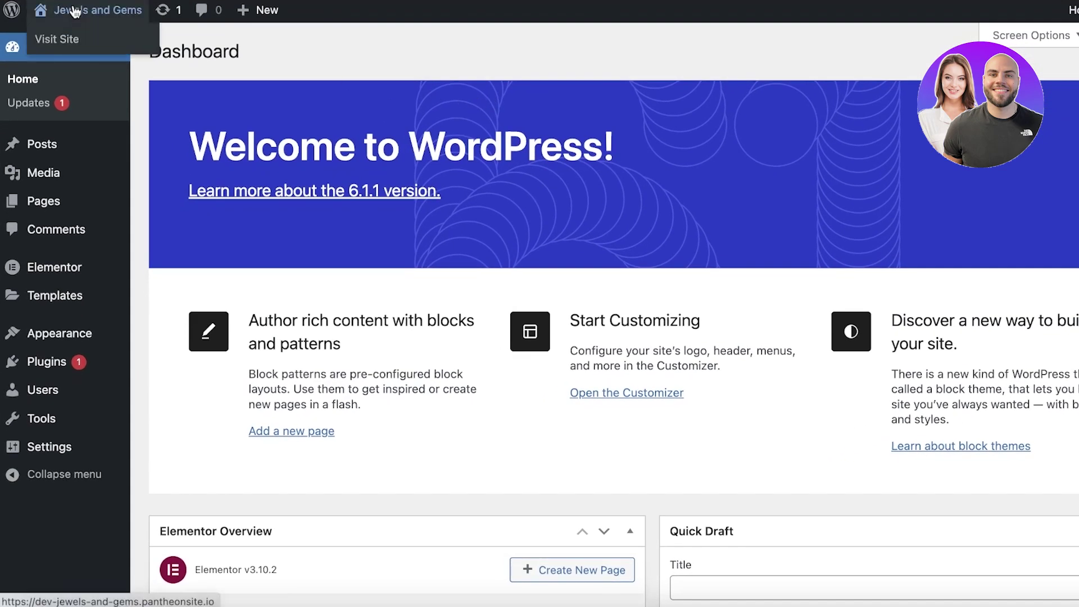
click(72, 45)
scroll(474, 210, down, 5)
scroll(474, 211, up, 5)
- Search the plugin directory for 'starter templates', then install and activate Starter Templates
click(42, 9)
mouse_move(4, 364)
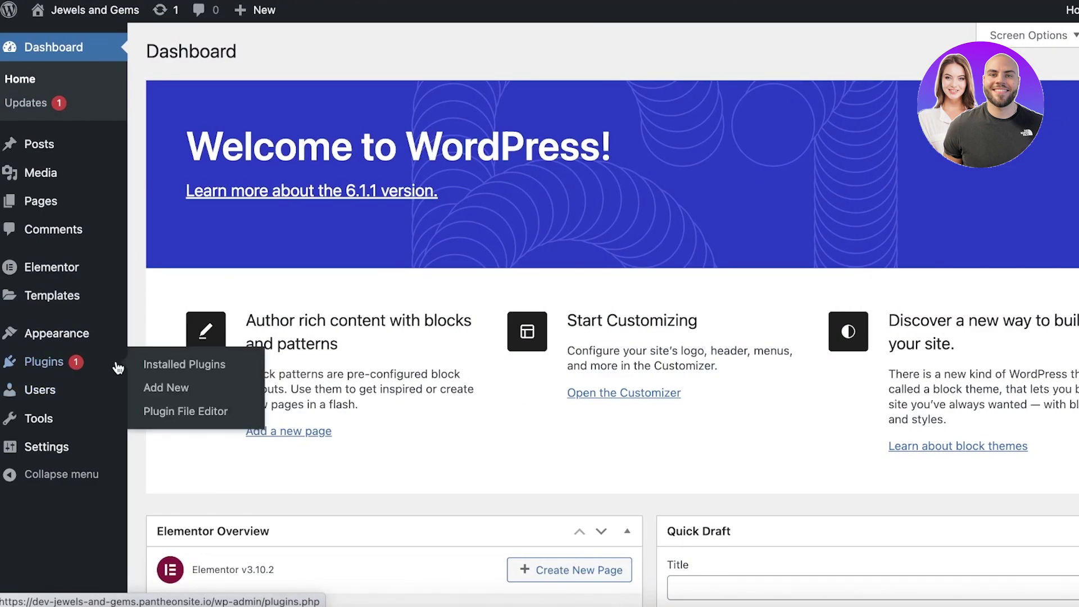
click(151, 393)
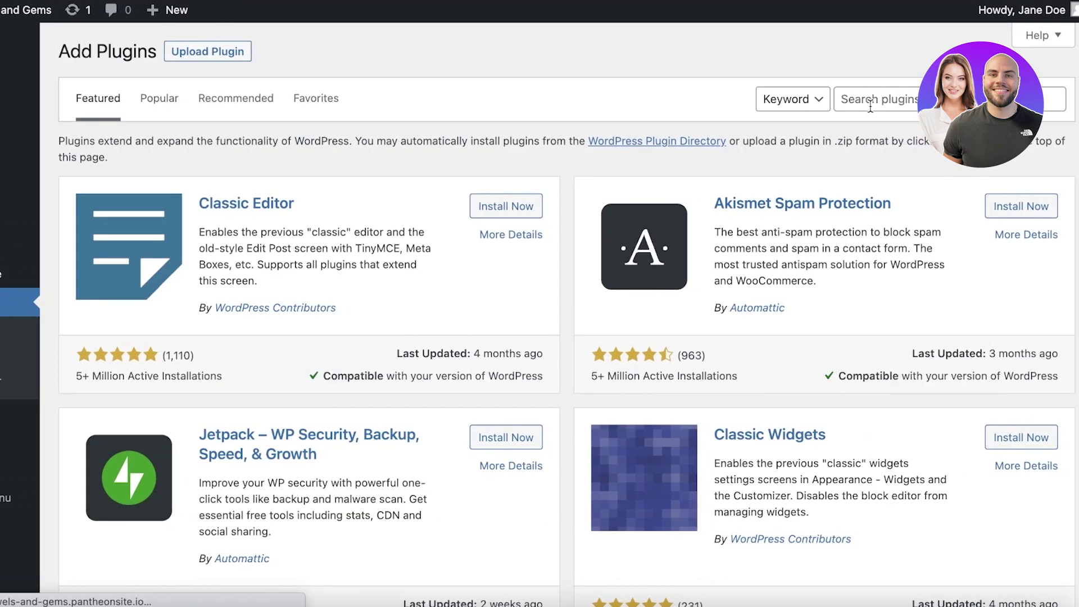
click(958, 106)
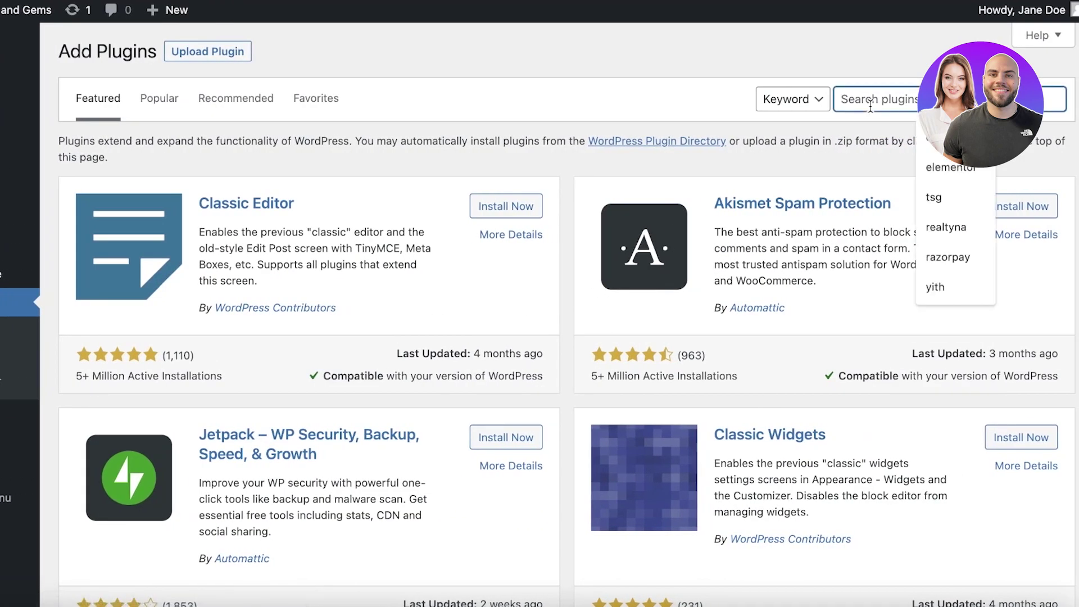
text(starter templa)
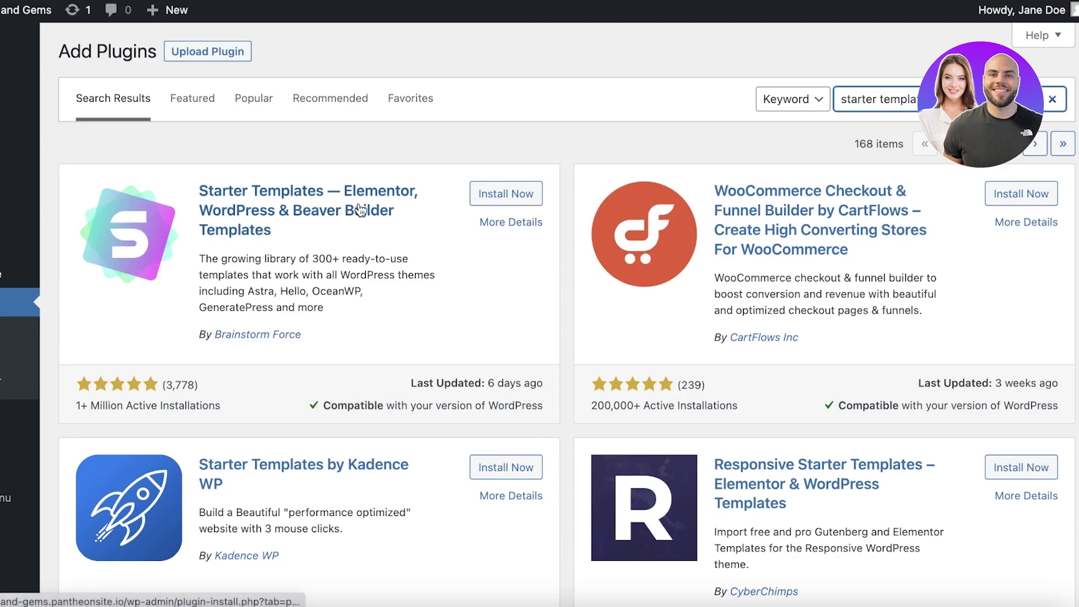
click(481, 197)
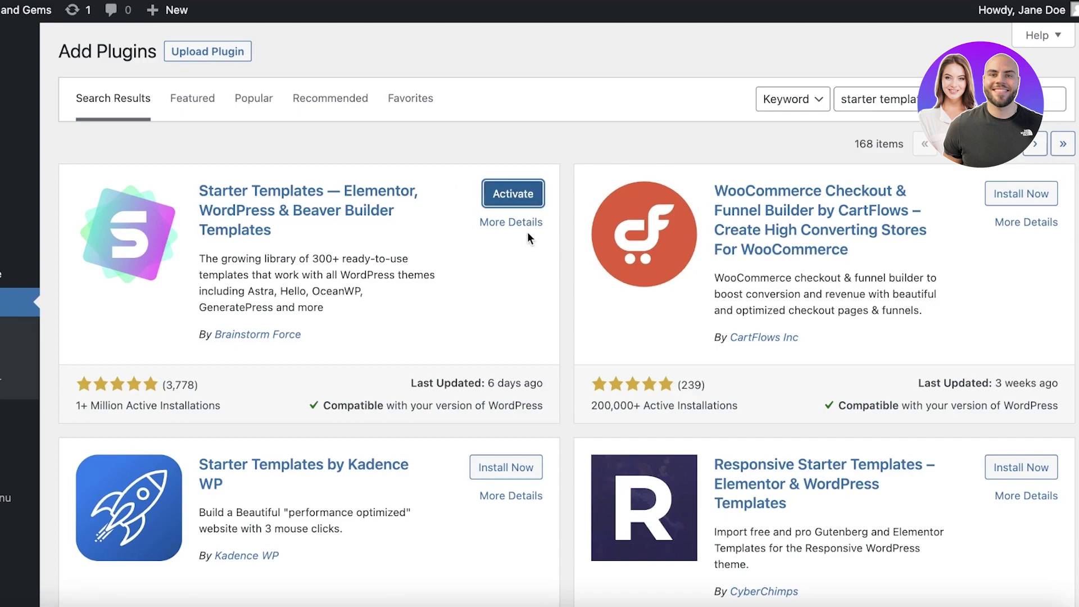
click(513, 194)
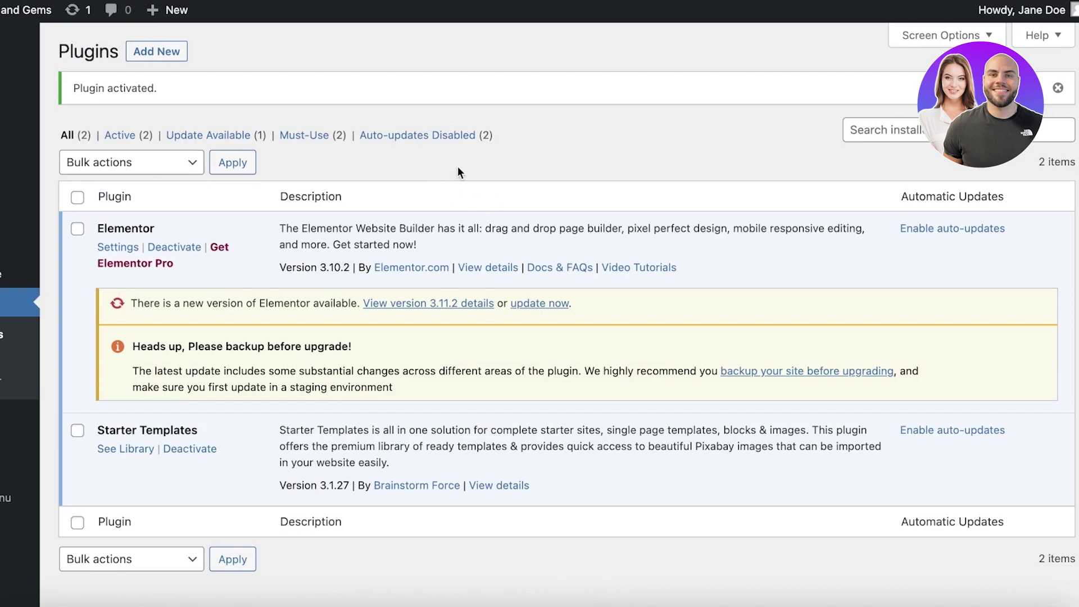
click(109, 453)
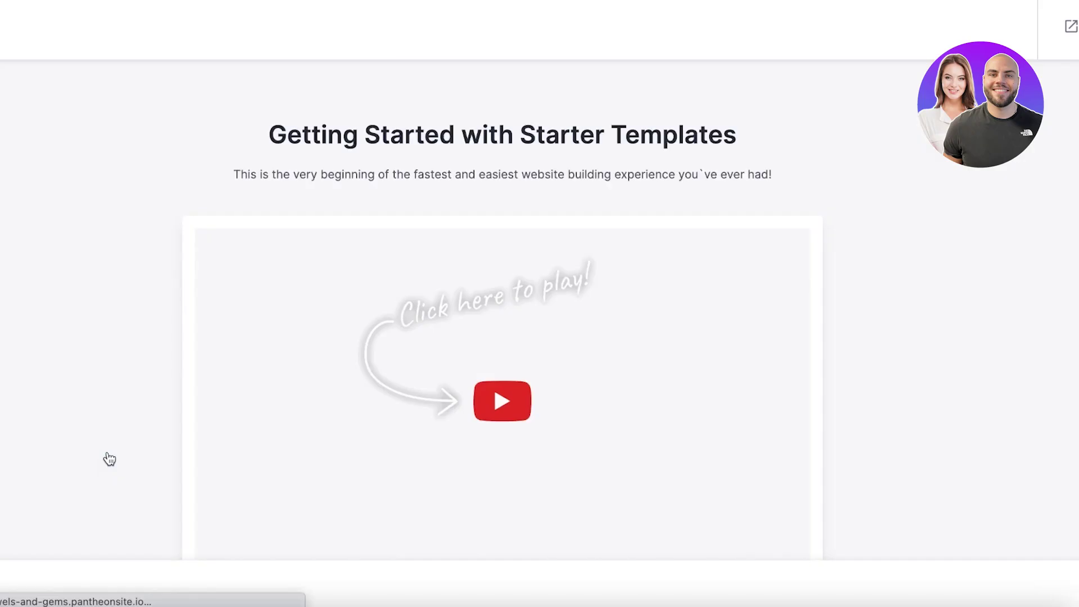
- Start building a website with Elementor as the page builder and browse the template grid
scroll(154, 440, down, 3)
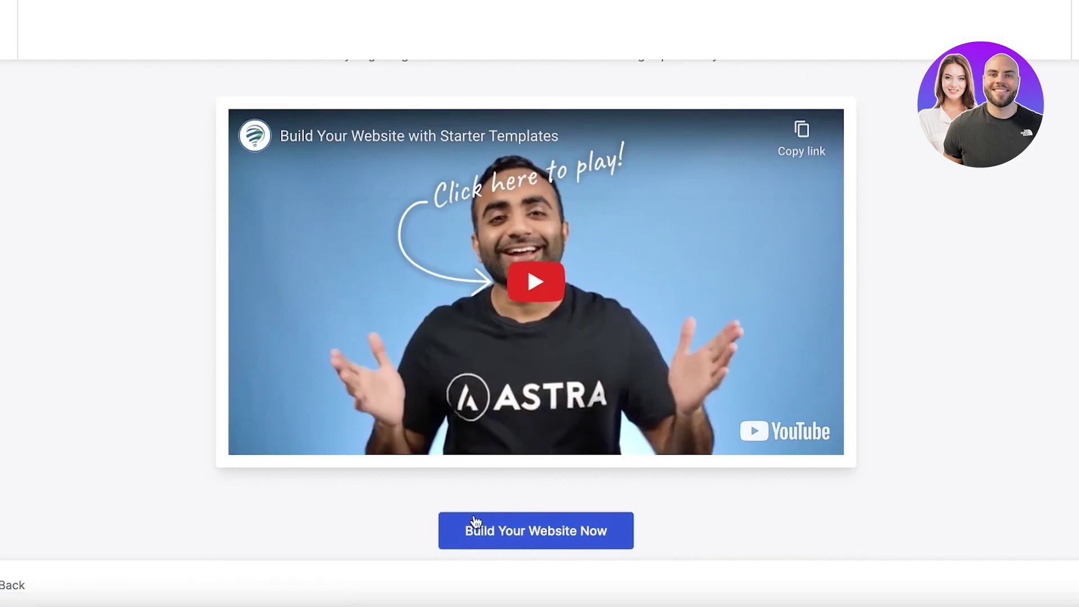
click(474, 520)
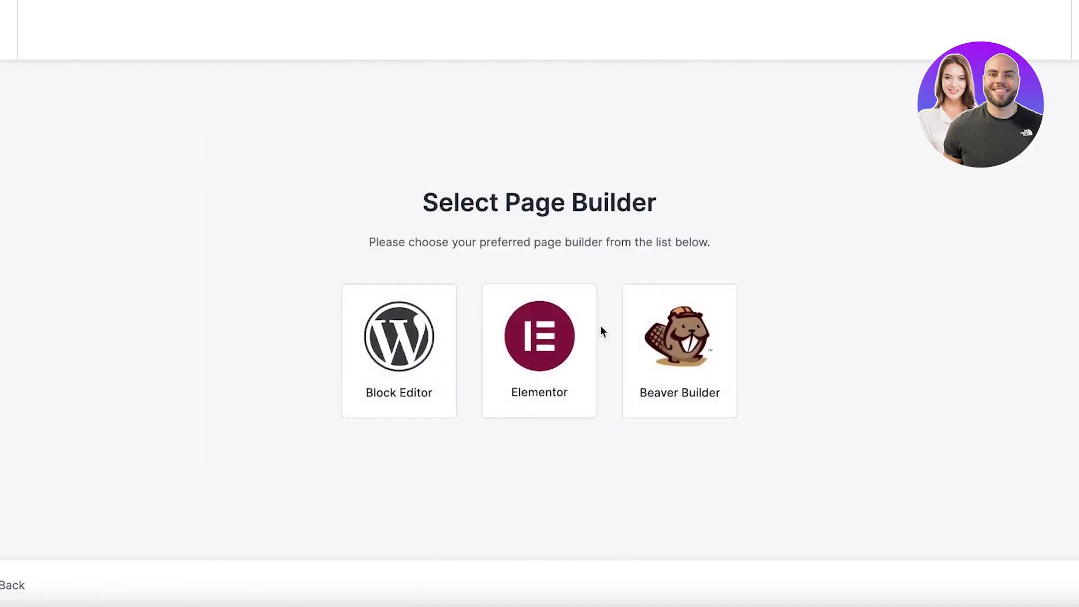
click(533, 335)
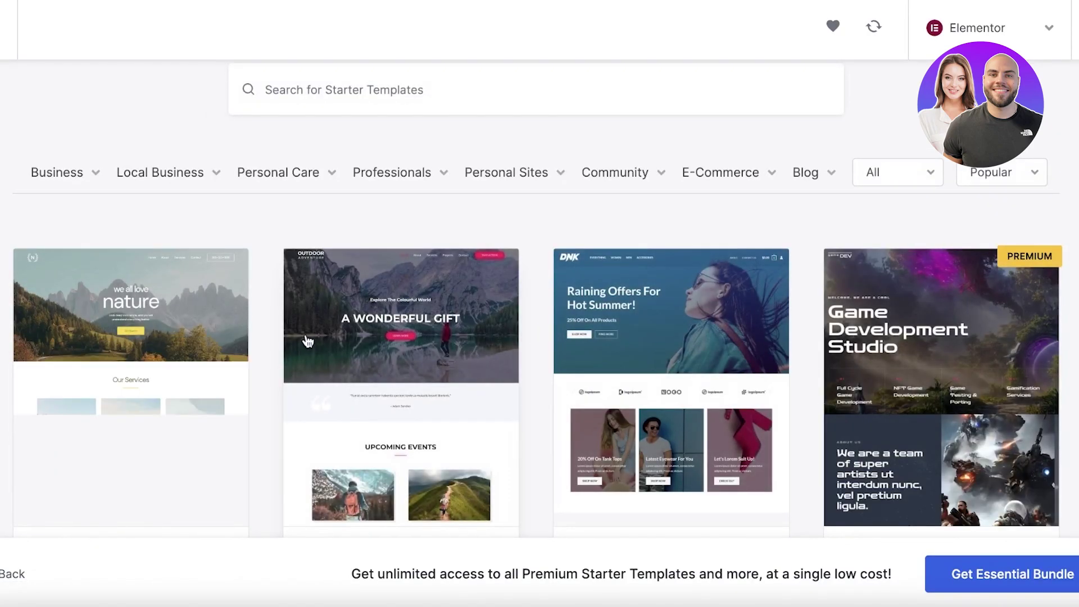
scroll(604, 284, down, 6)
scroll(303, 295, up, 6)
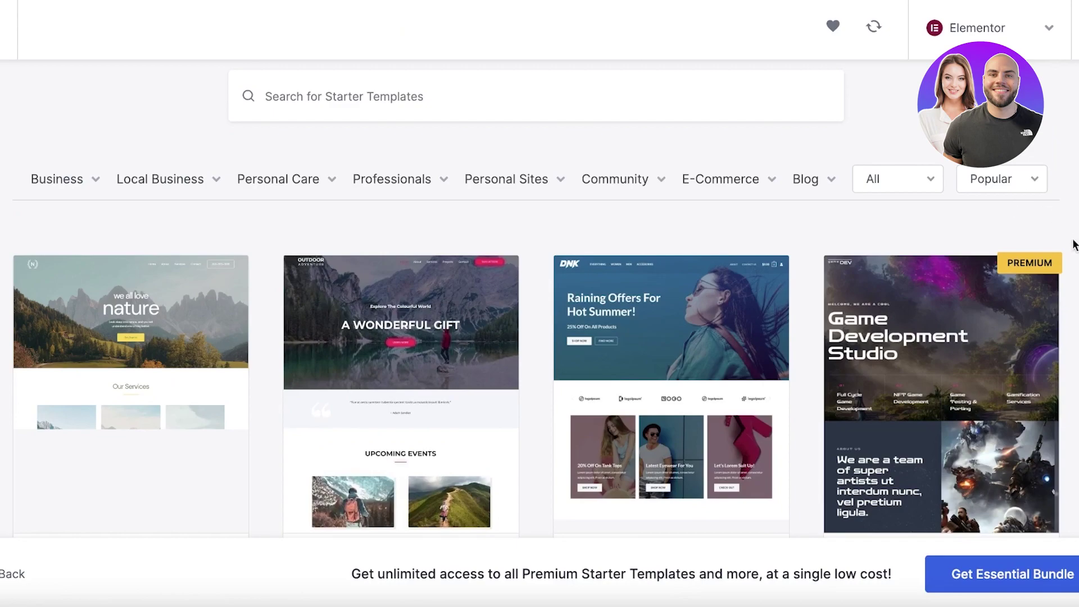
scroll(475, 274, down, 4)
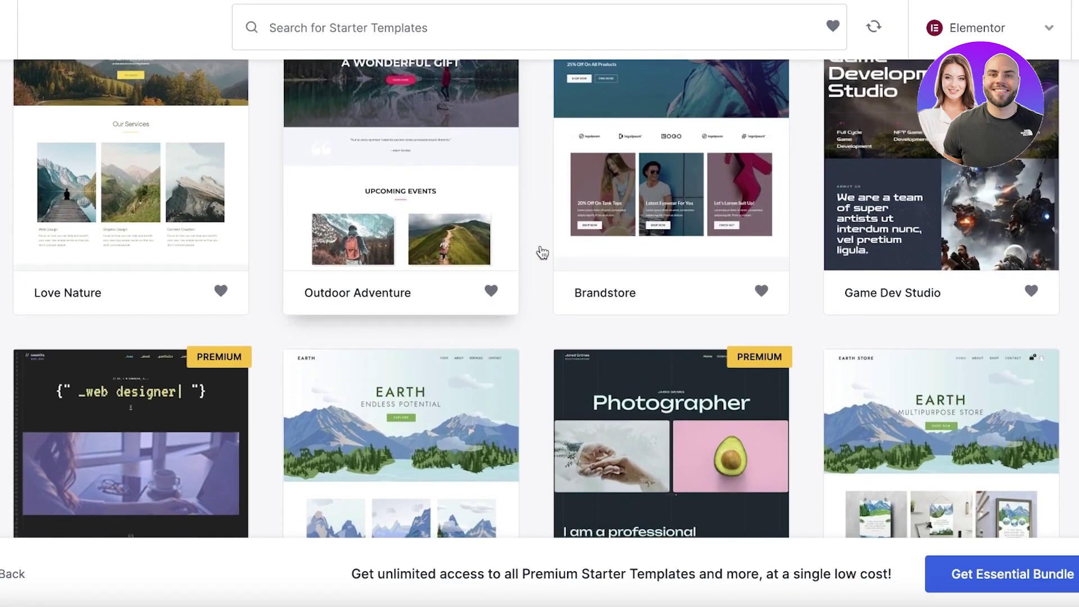
scroll(628, 234, up, 2)
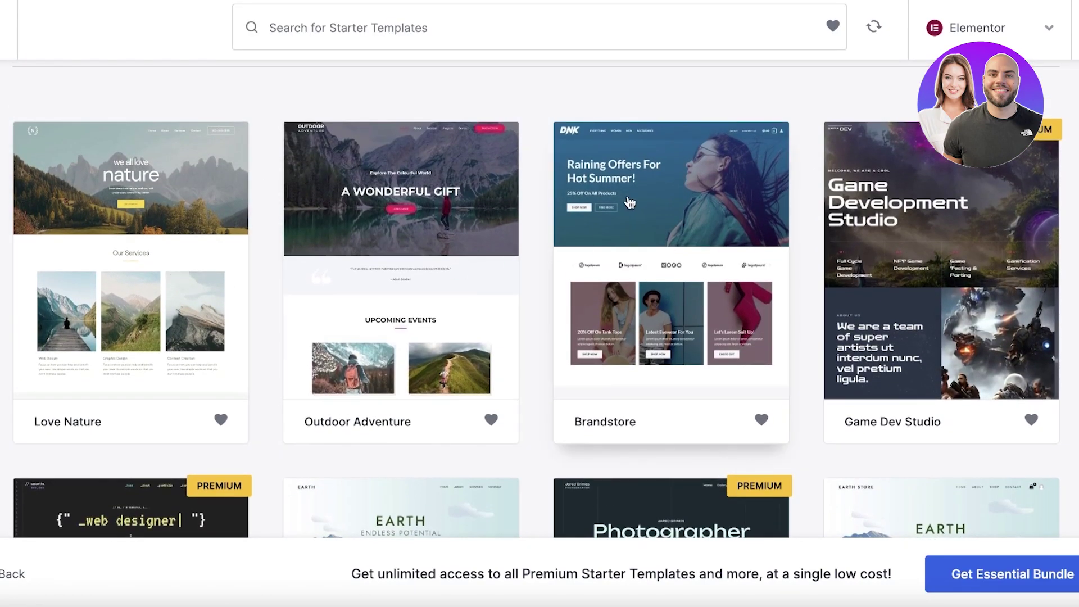
- Select the Brandstore template and skip adding a site logo
click(625, 197)
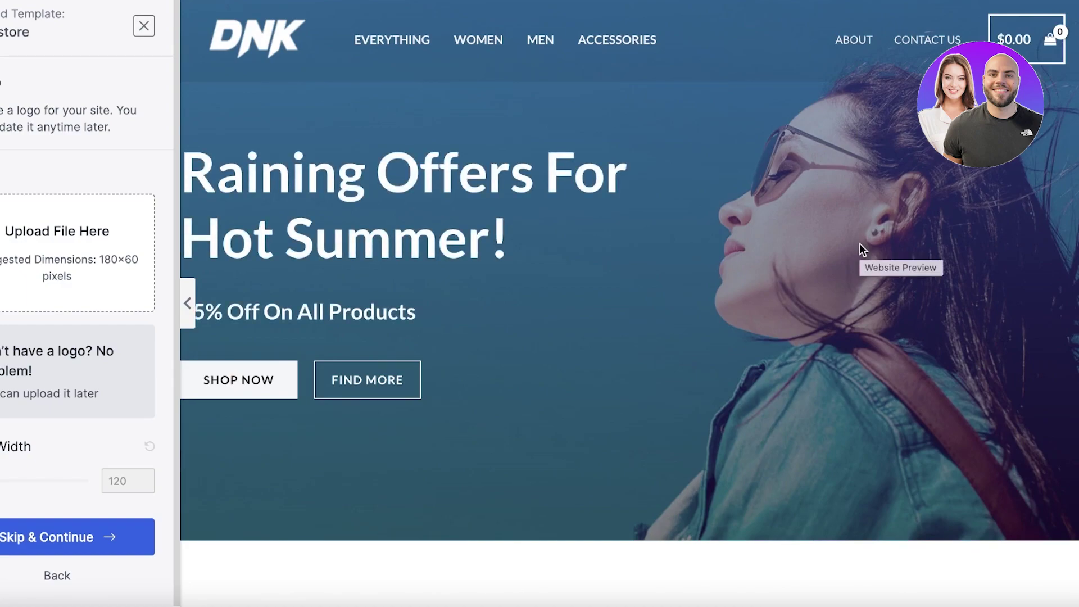
scroll(858, 244, down, 10)
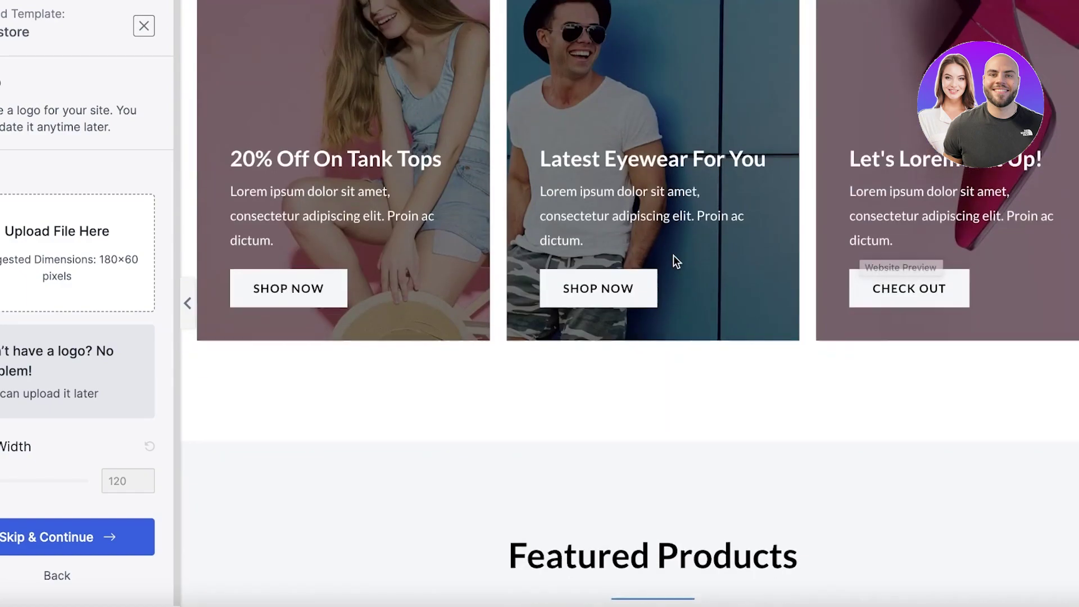
click(76, 538)
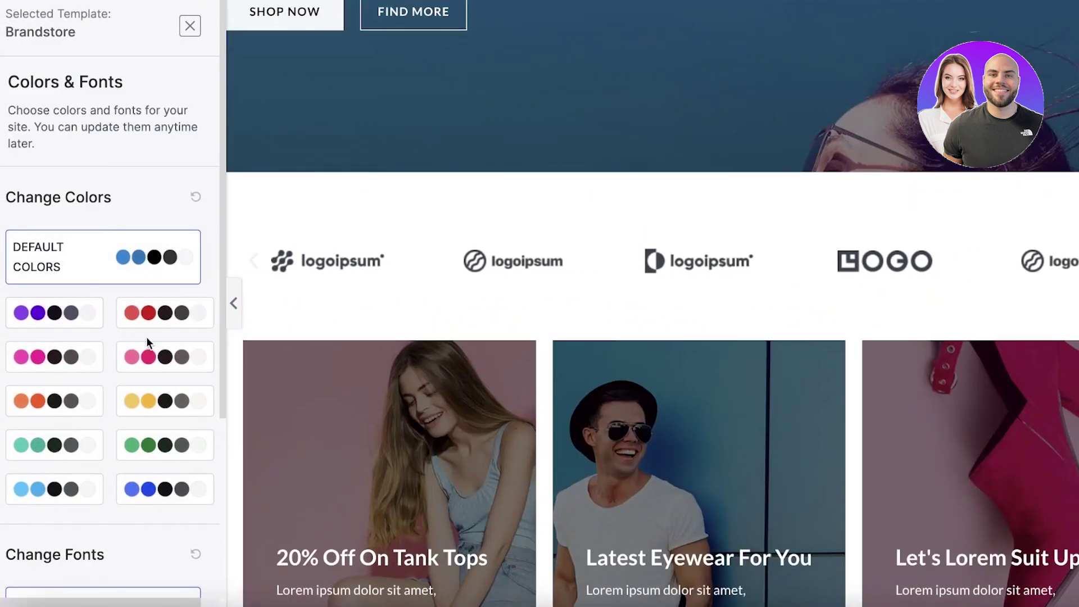
- Choose the pink colour palette and Poppins headings font, then continue
click(149, 316)
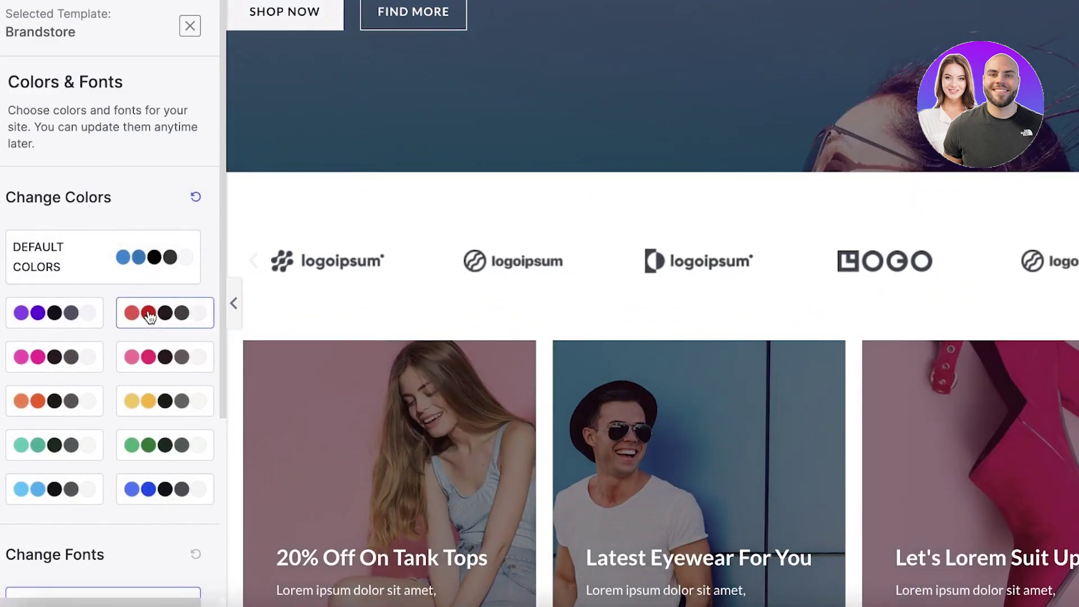
click(48, 358)
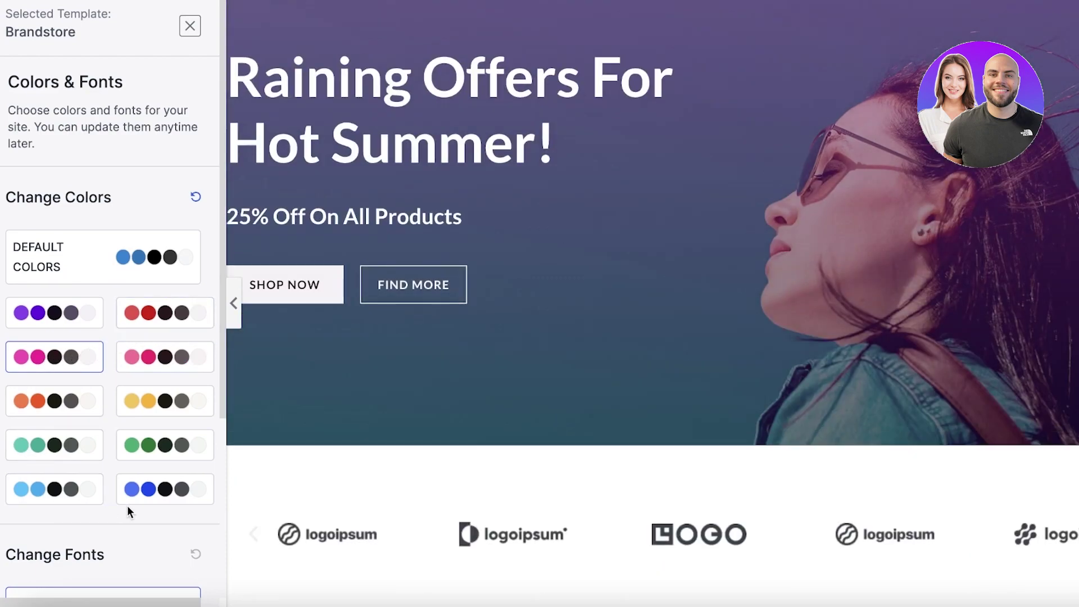
click(89, 357)
click(142, 369)
scroll(142, 378, down, 5)
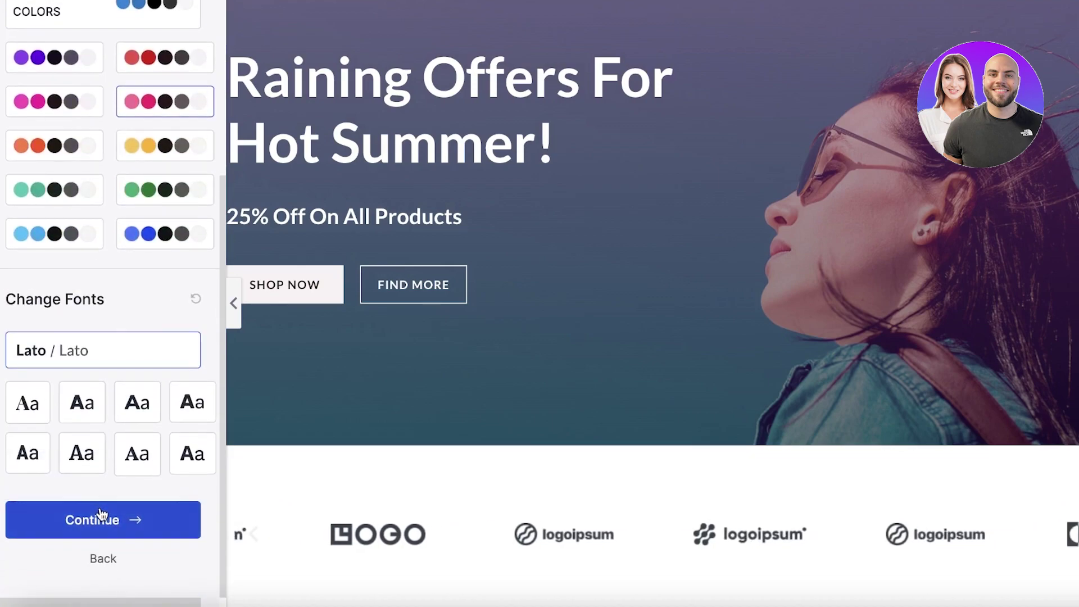
click(103, 406)
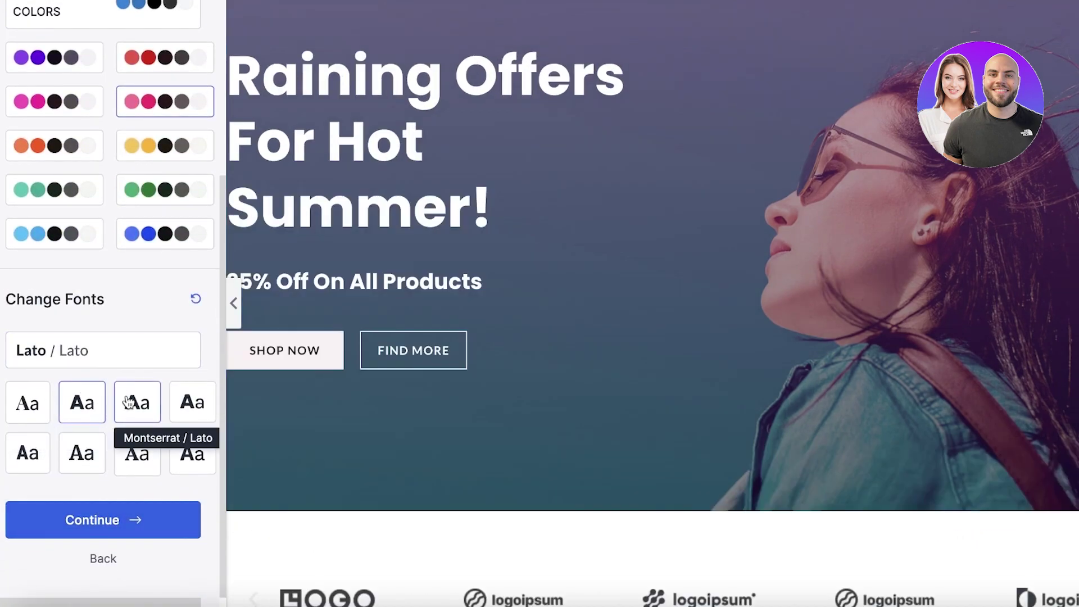
click(102, 520)
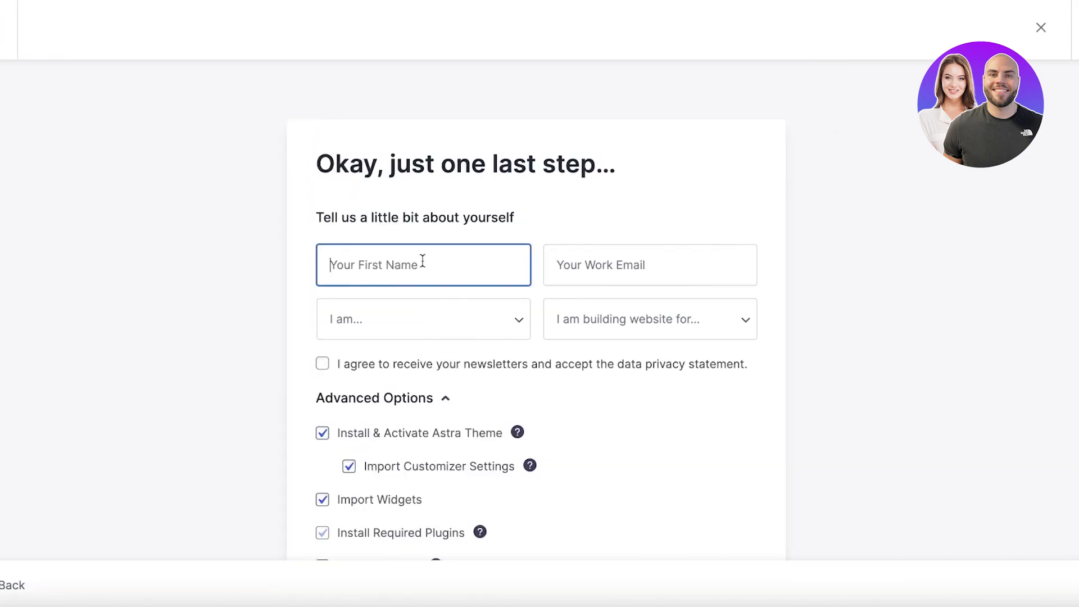
- Fill in the first name, work email, experience level and newsletter/privacy consent
click(422, 262)
click(420, 311)
click(571, 272)
click(680, 341)
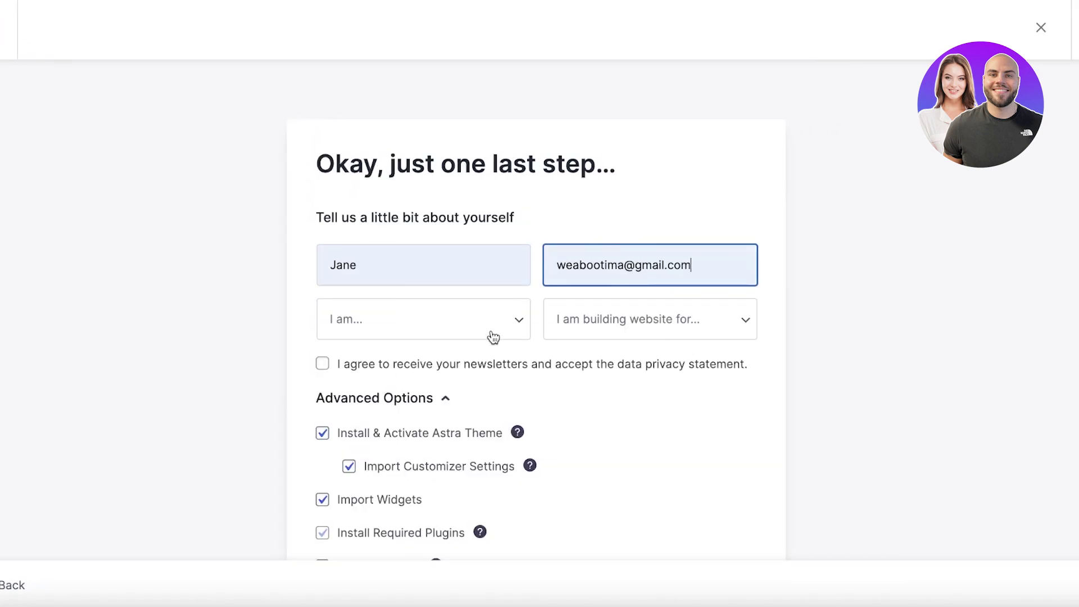
click(491, 337)
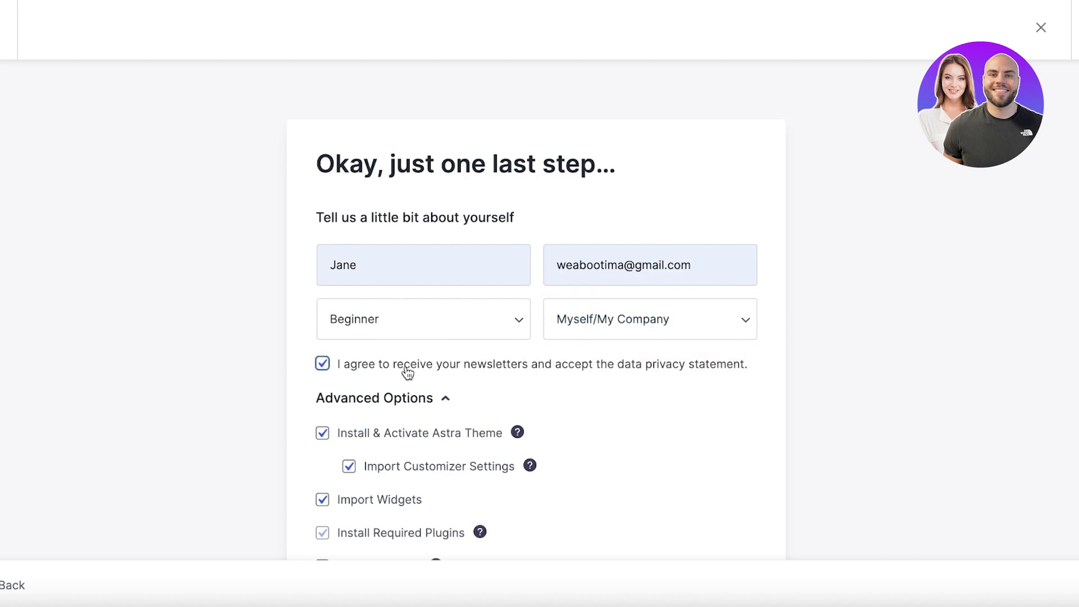
scroll(402, 365, down, 1)
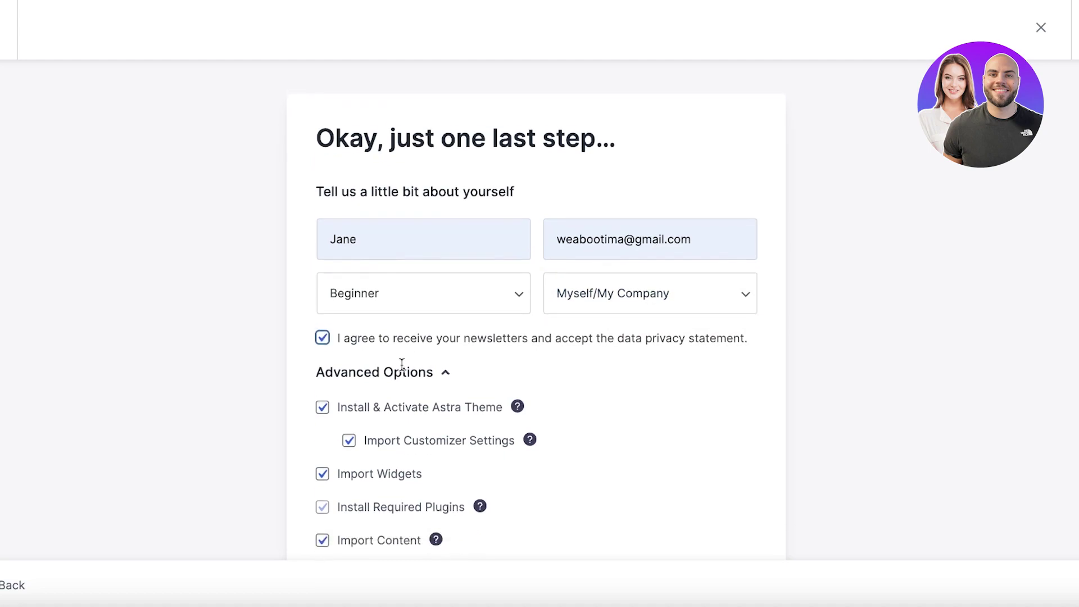
click(386, 340)
click(386, 340)
scroll(621, 268, down, 3)
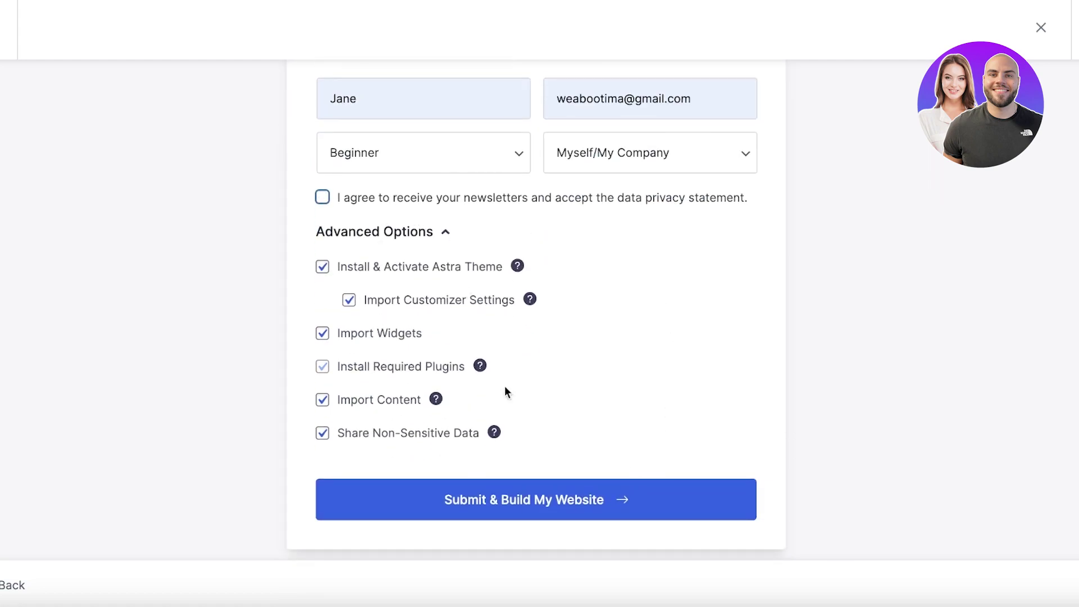
- Submit the details to import the Brandstore site and look over the built store
click(550, 509)
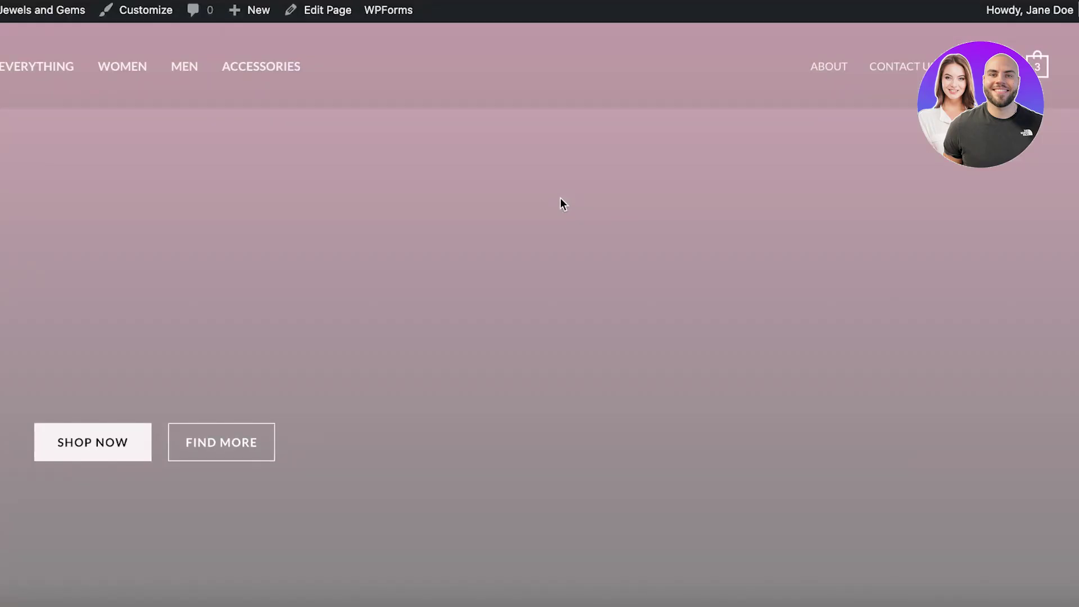
scroll(751, 175, down, 15)
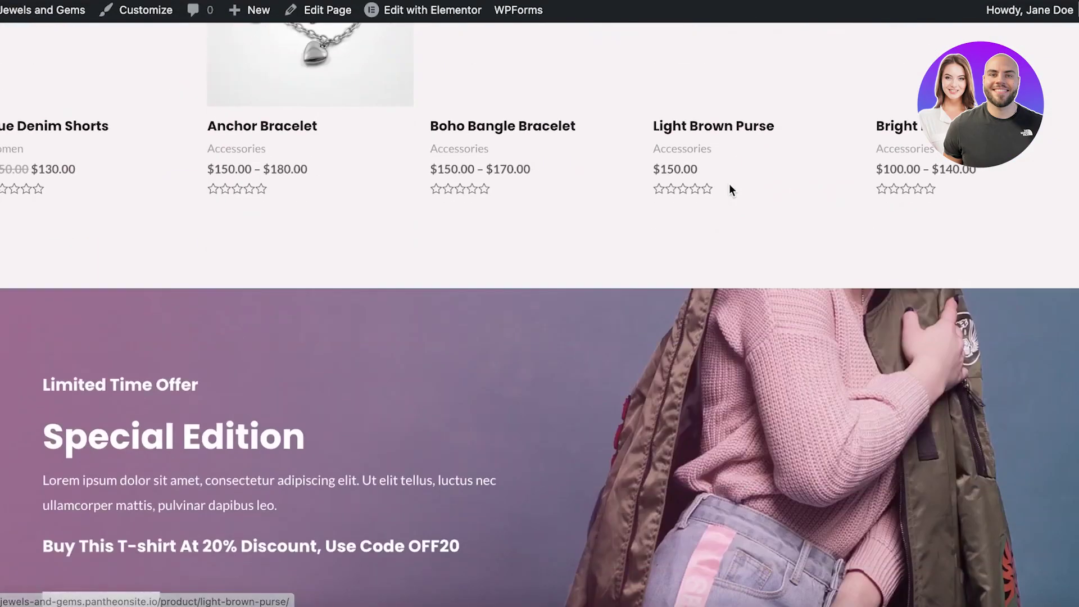
scroll(729, 183, up, 12)
scroll(429, 152, up, 10)
- Search plugins for 'easy bookings' and install Appointment Hour Booking from its details page
mouse_move(34, 10)
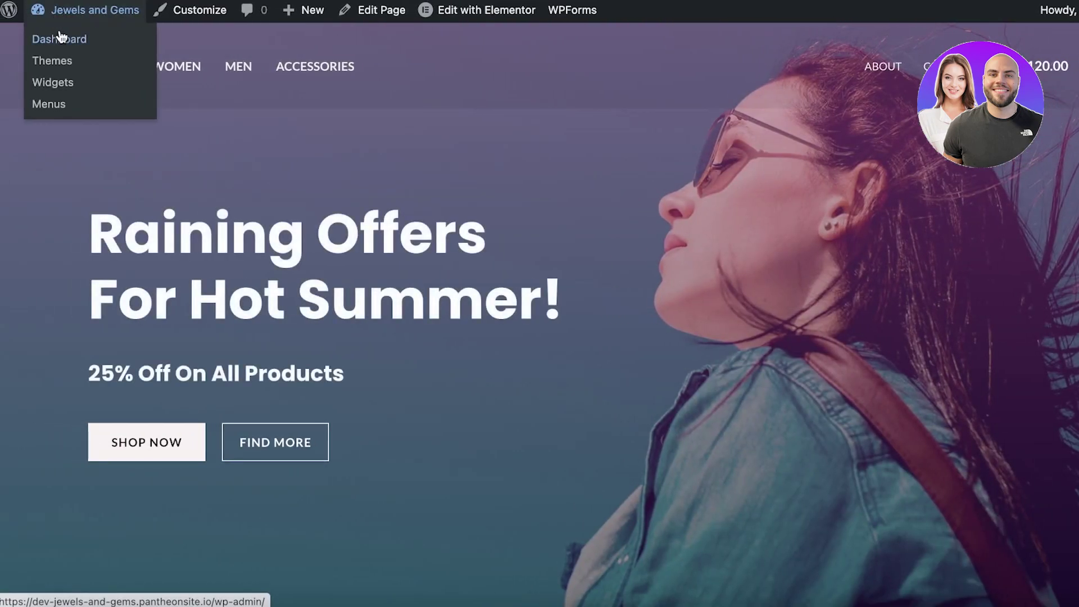
click(61, 37)
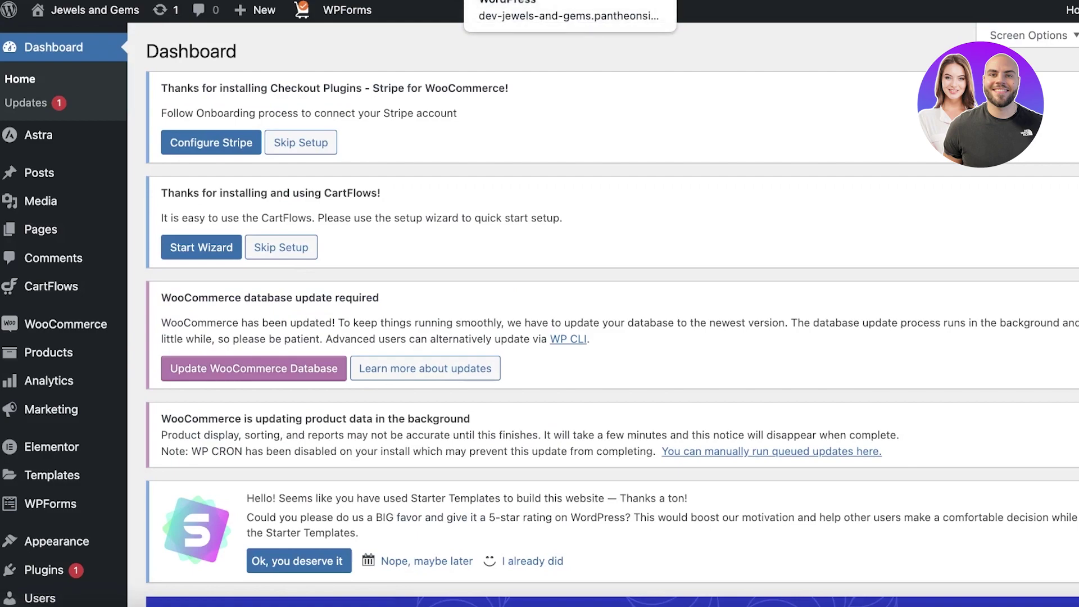
mouse_move(67, 572)
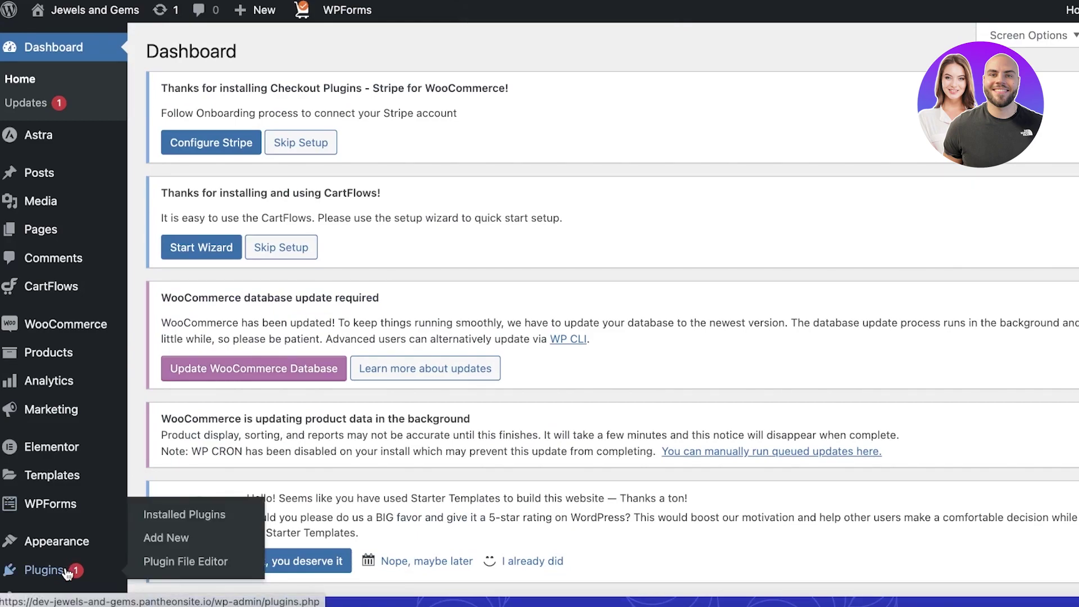
click(157, 540)
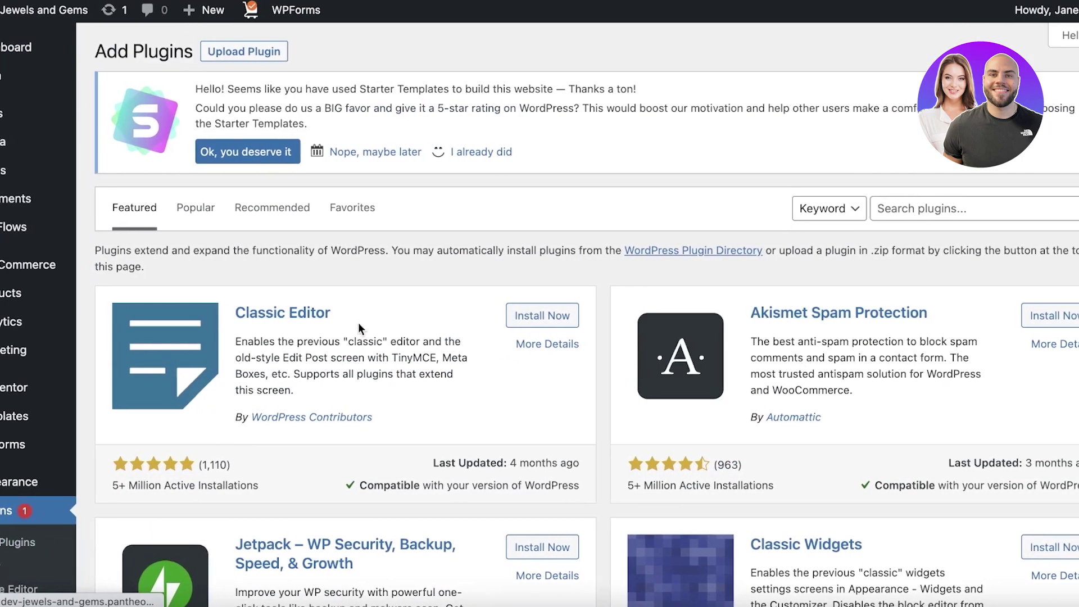
click(853, 206)
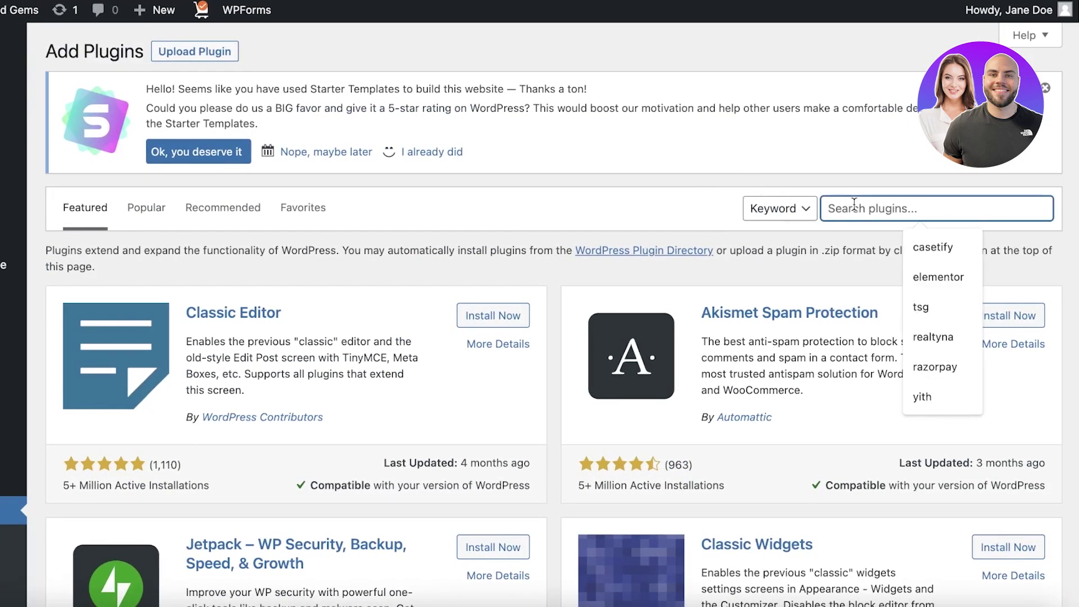
text(easy bookings)
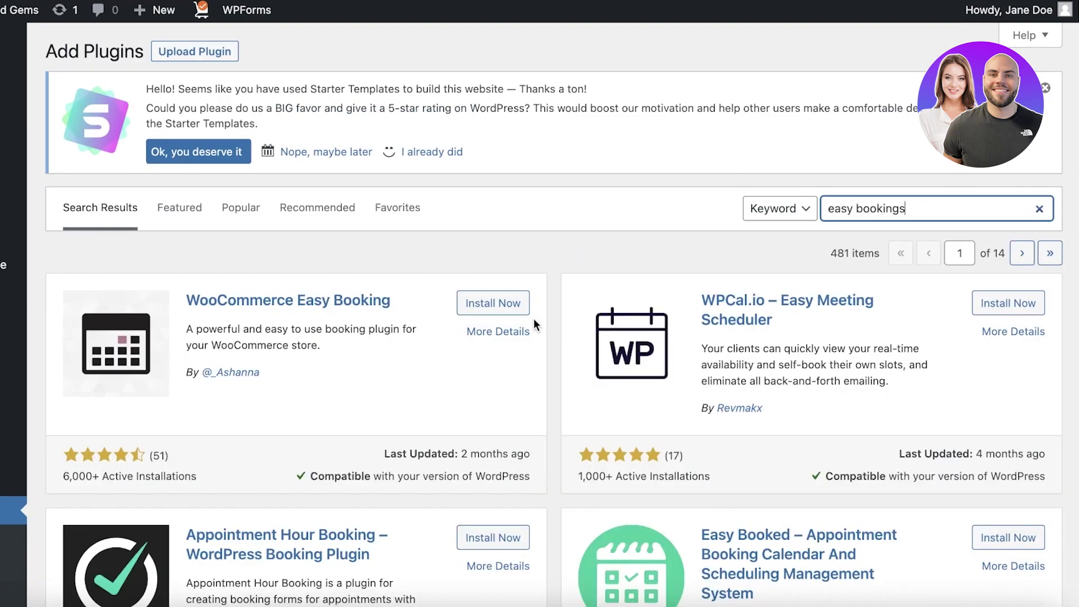
scroll(533, 318, down, 2)
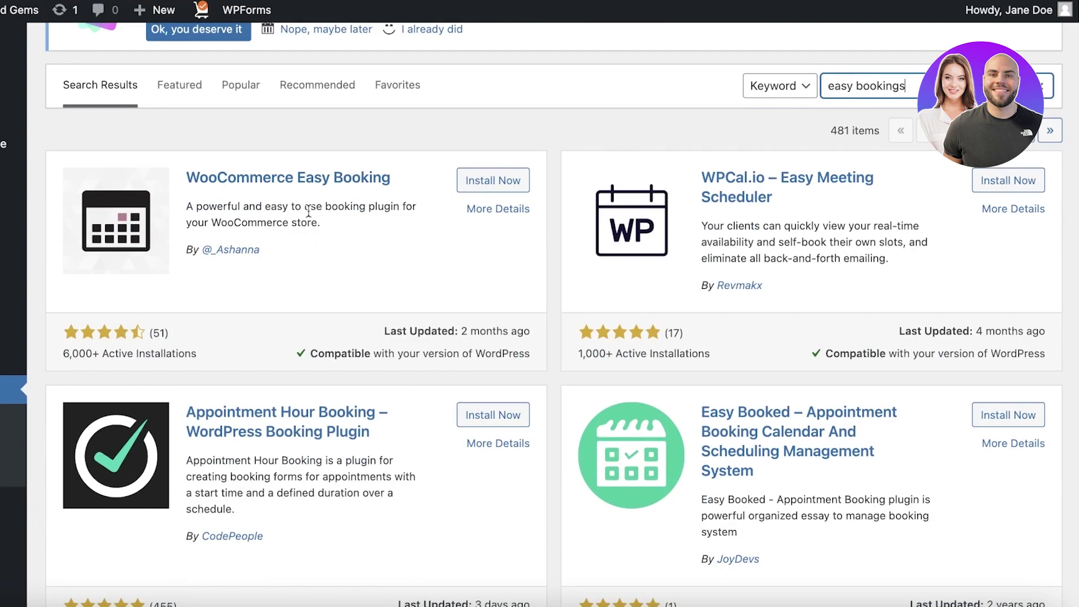
scroll(309, 212, down, 3)
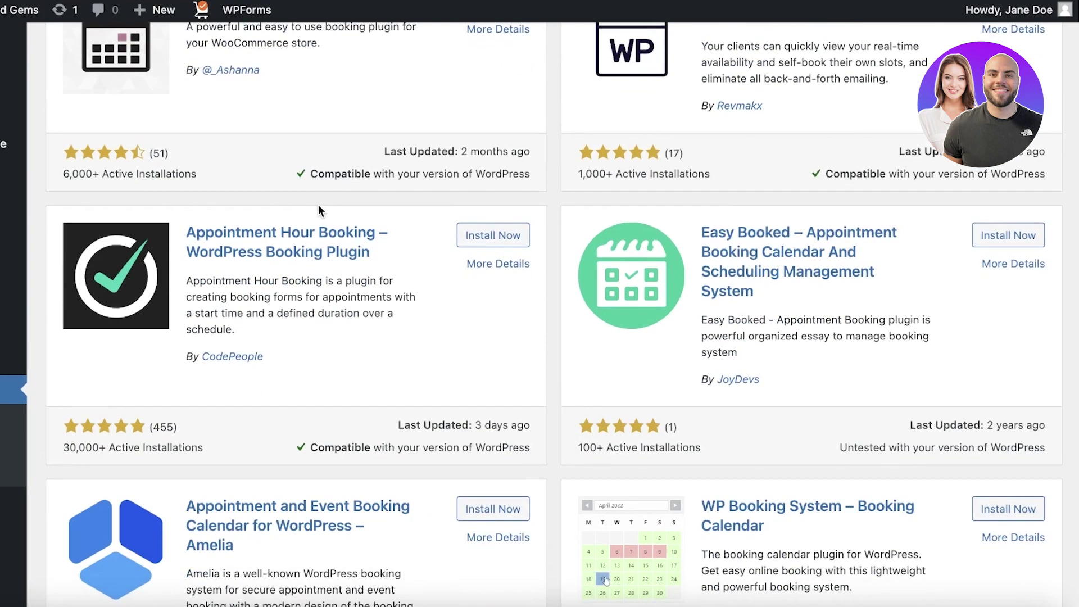
click(309, 241)
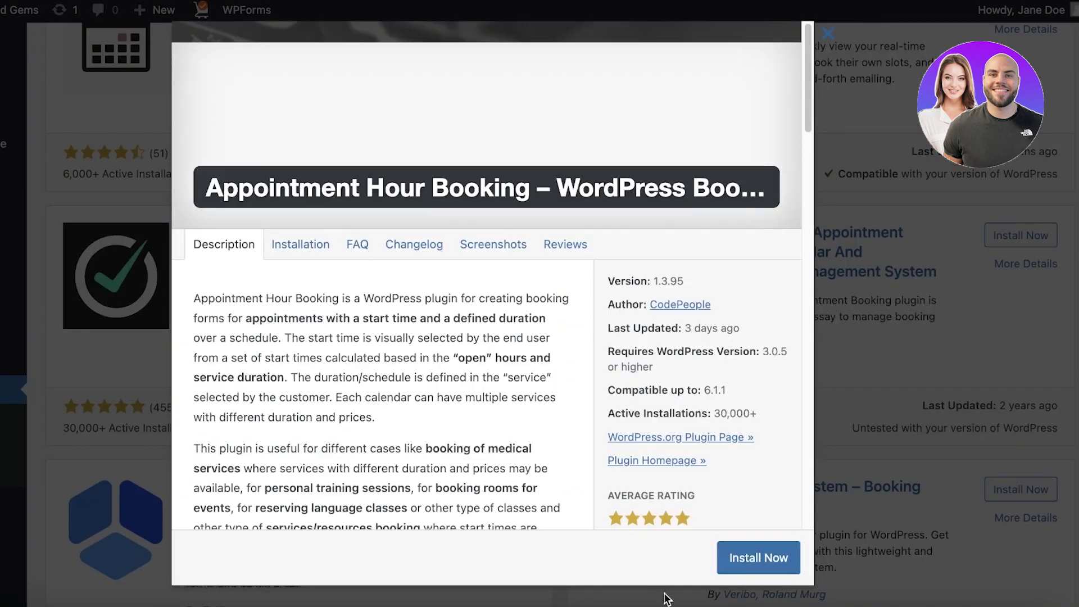
click(728, 564)
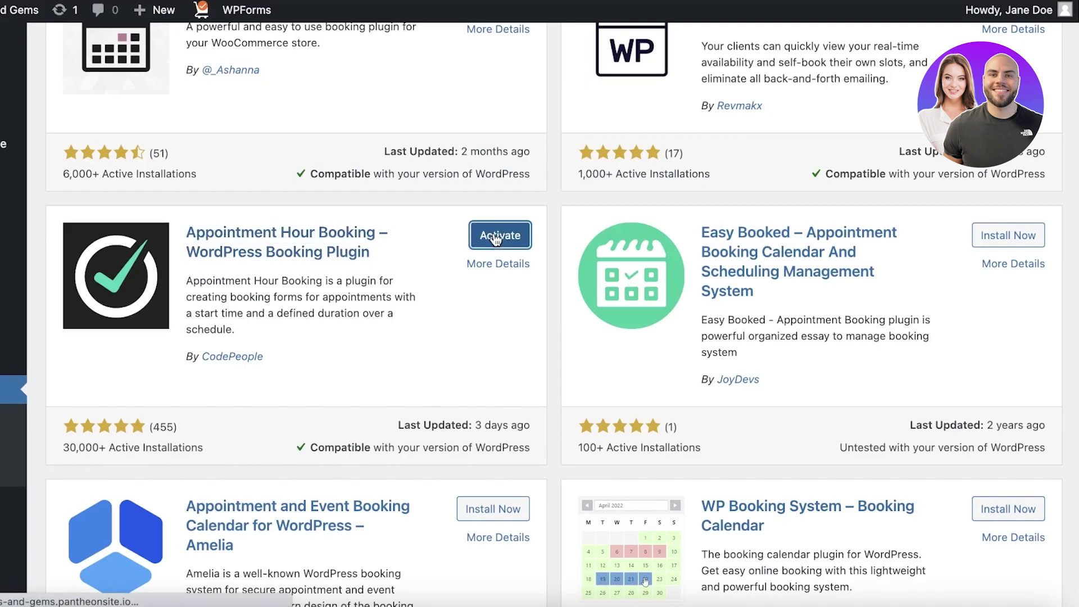
- Activate Appointment Hour Booking and create a calendar named 'Booking Calender'
click(496, 236)
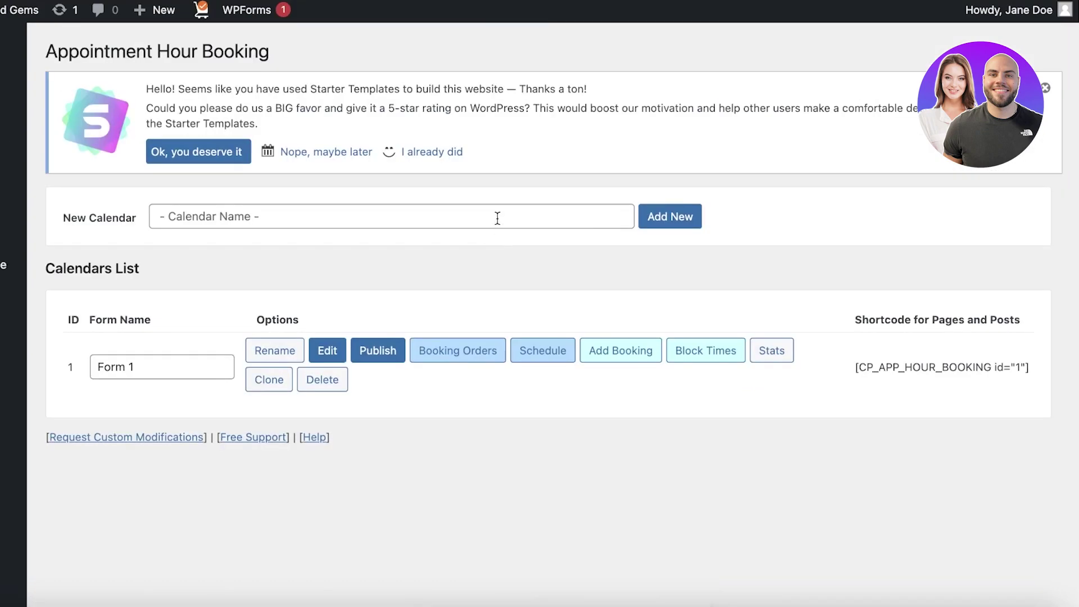
click(500, 209)
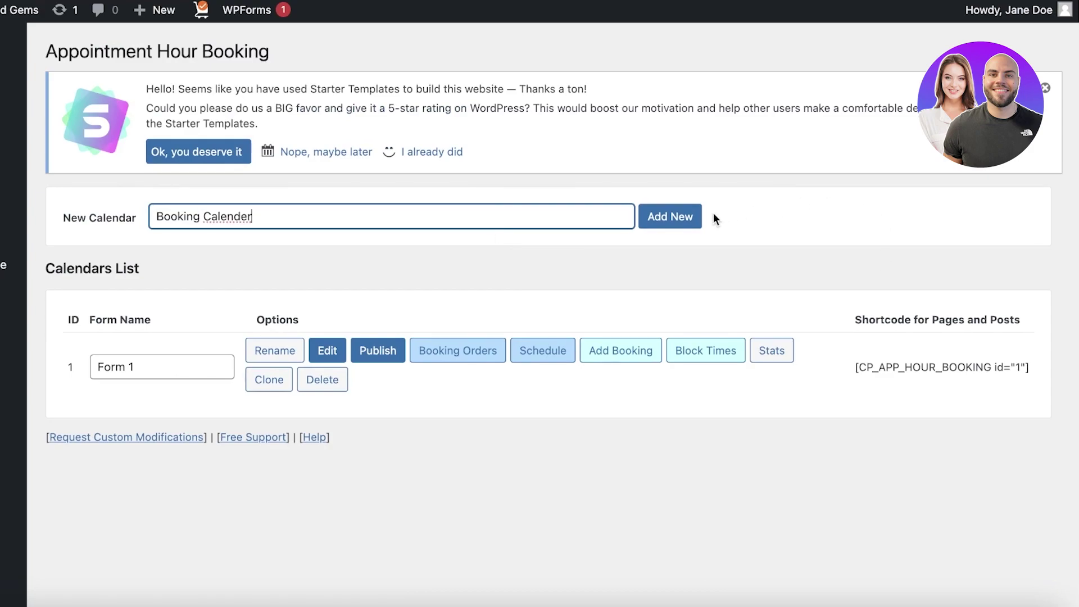
click(680, 226)
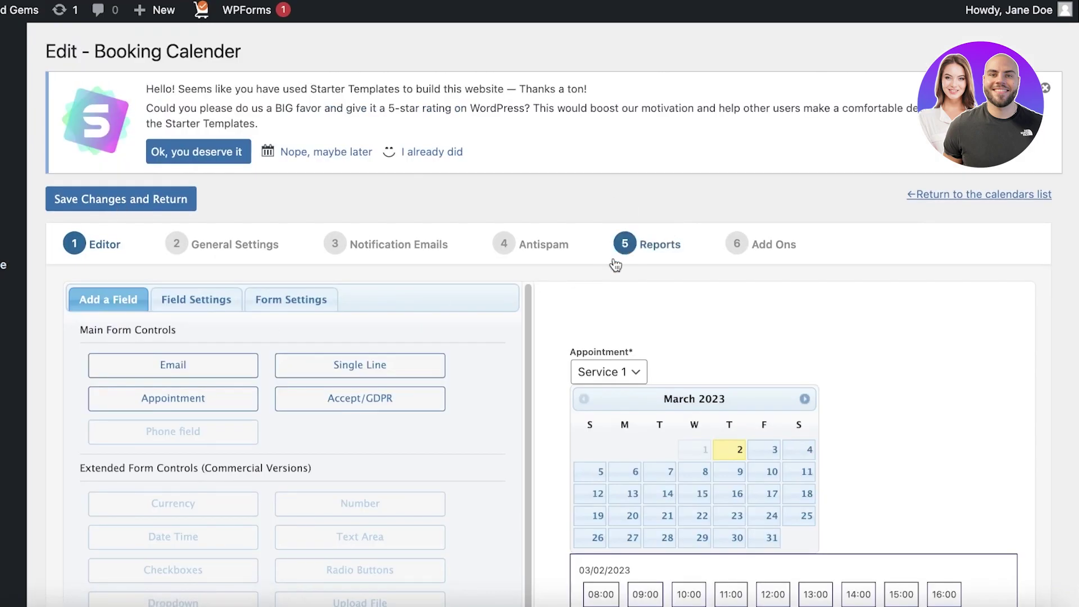
scroll(394, 298, down, 3)
scroll(951, 298, down, 3)
scroll(378, 264, up, 3)
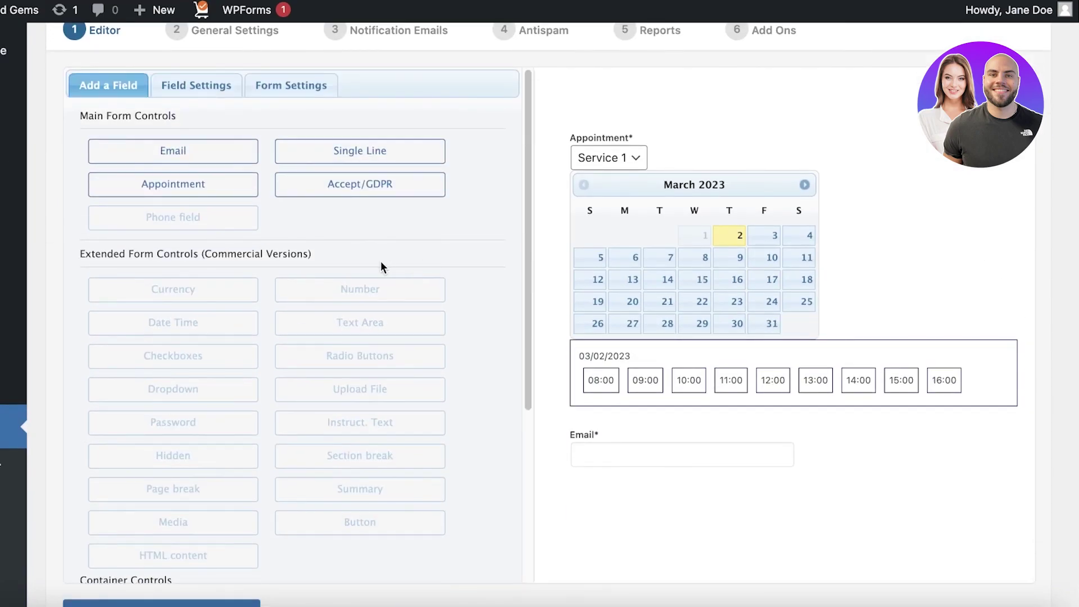
scroll(788, 164, up, 2)
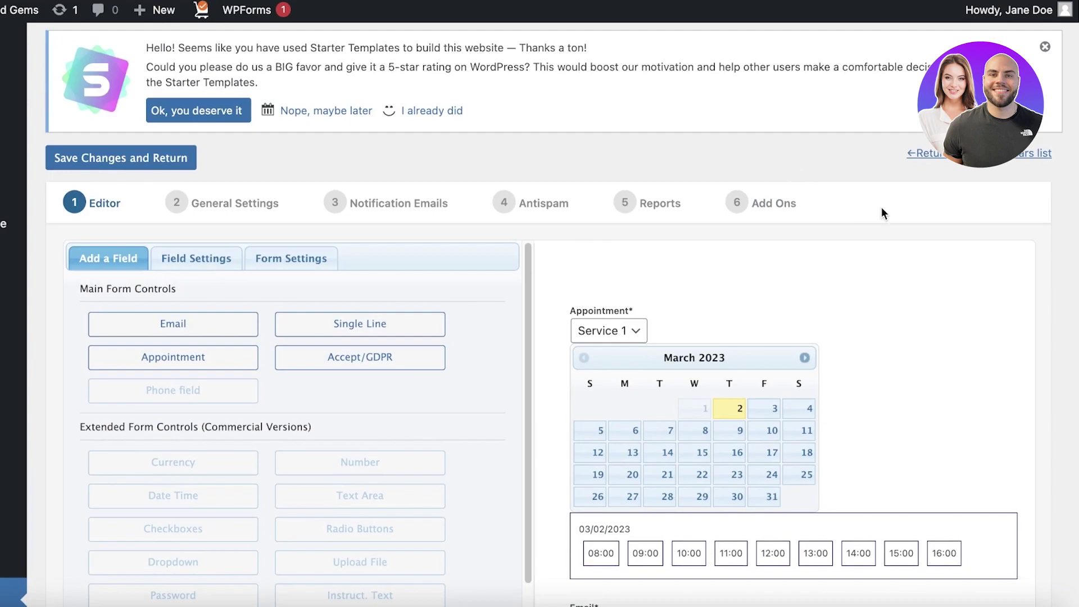
scroll(730, 236, down, 1)
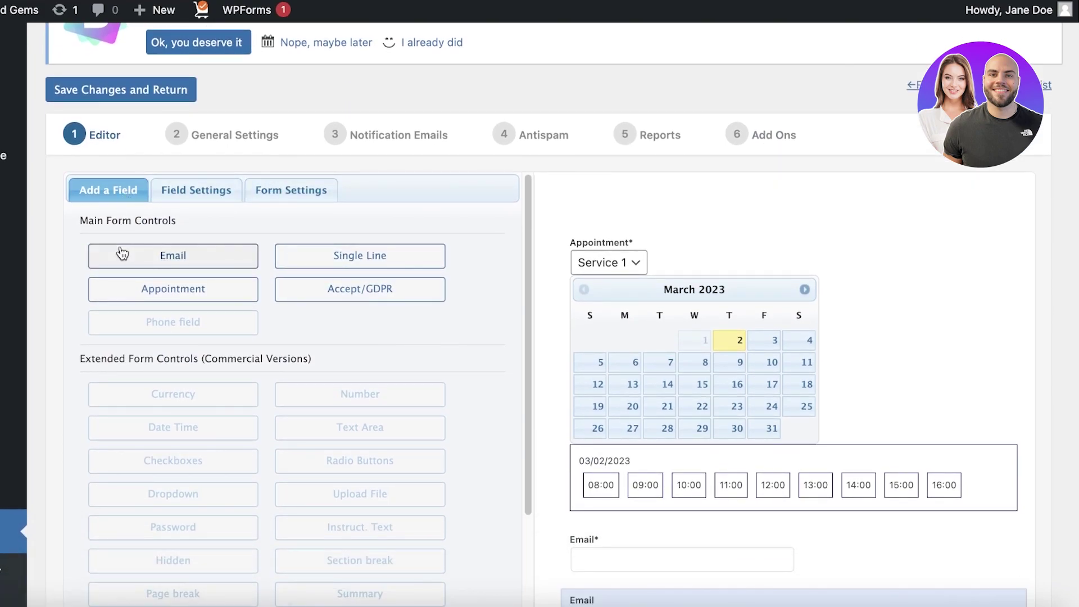
scroll(361, 277, down, 3)
scroll(361, 276, up, 3)
- Add a single-line text field and edit the acceptance field's label in the form editor
click(352, 253)
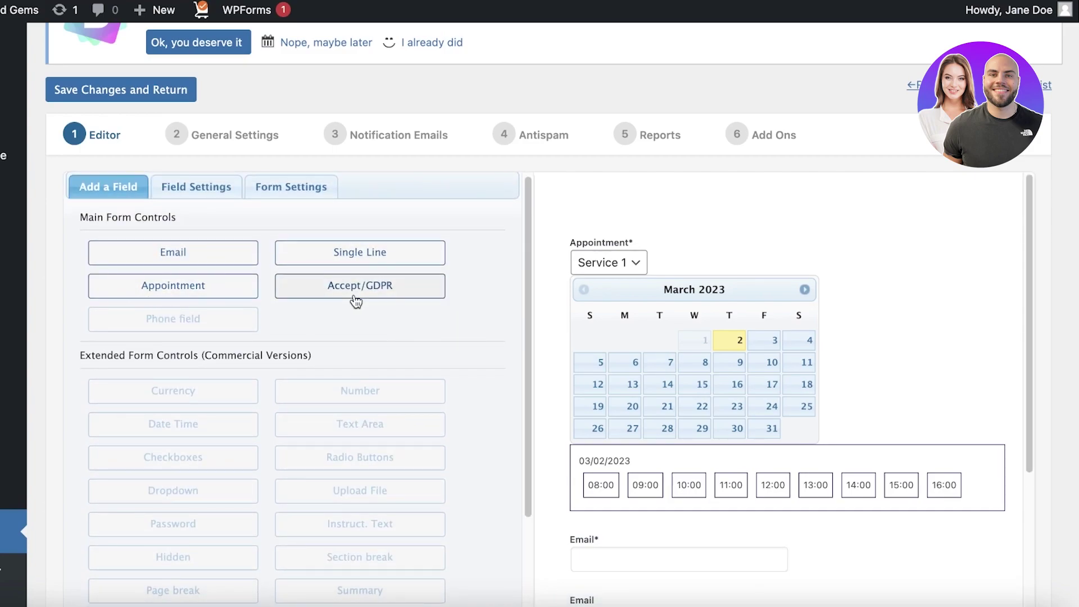
scroll(314, 337, down, 6)
scroll(191, 366, up, 3)
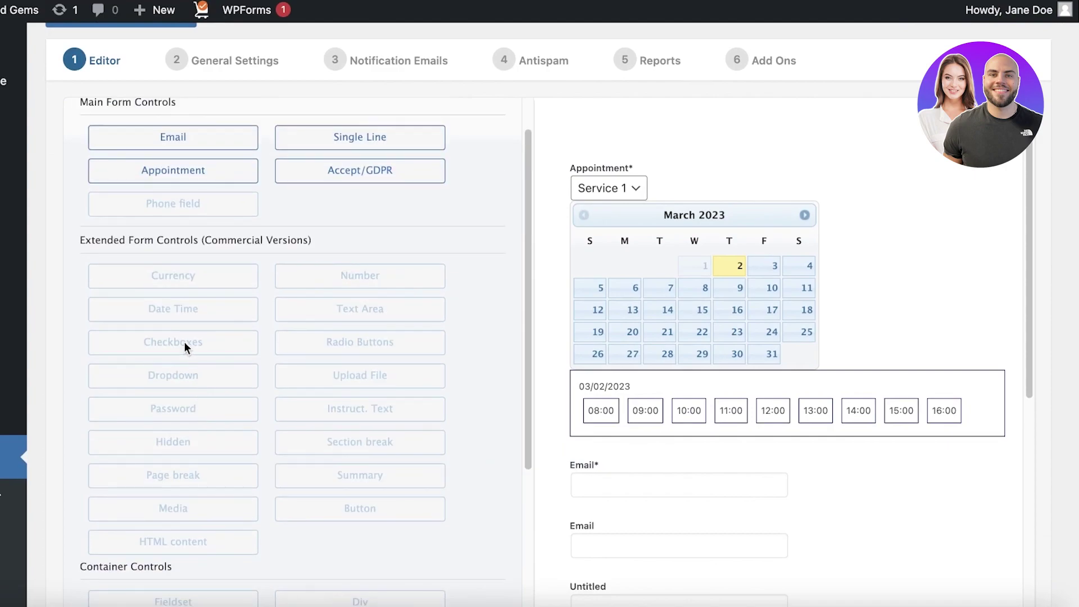
scroll(210, 311, up, 1)
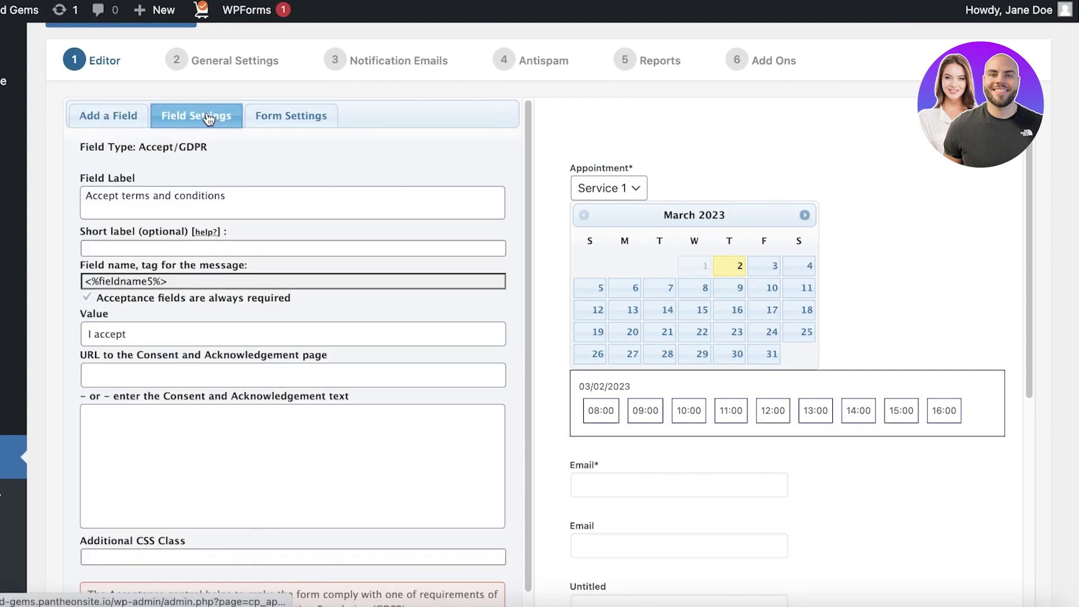
triple_click(177, 195)
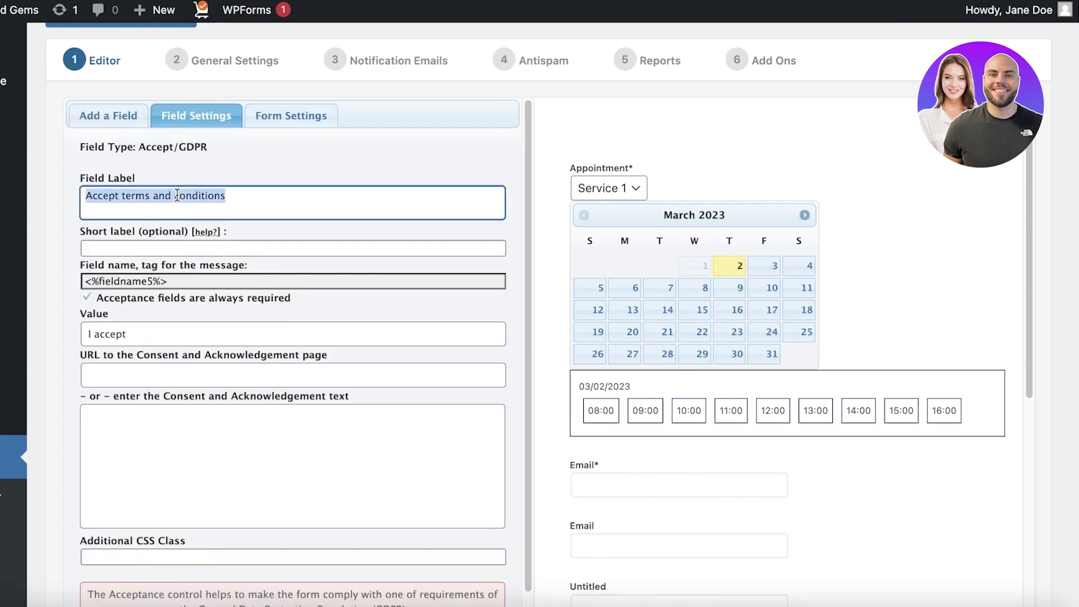
click(156, 249)
scroll(158, 335, down, 1)
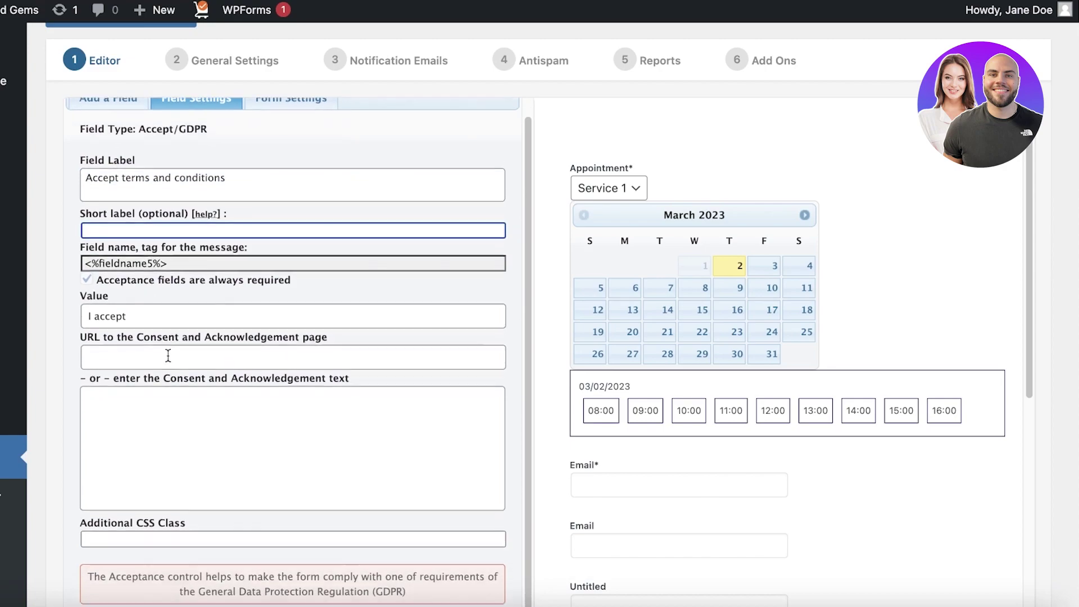
scroll(357, 257, up, 1)
click(283, 118)
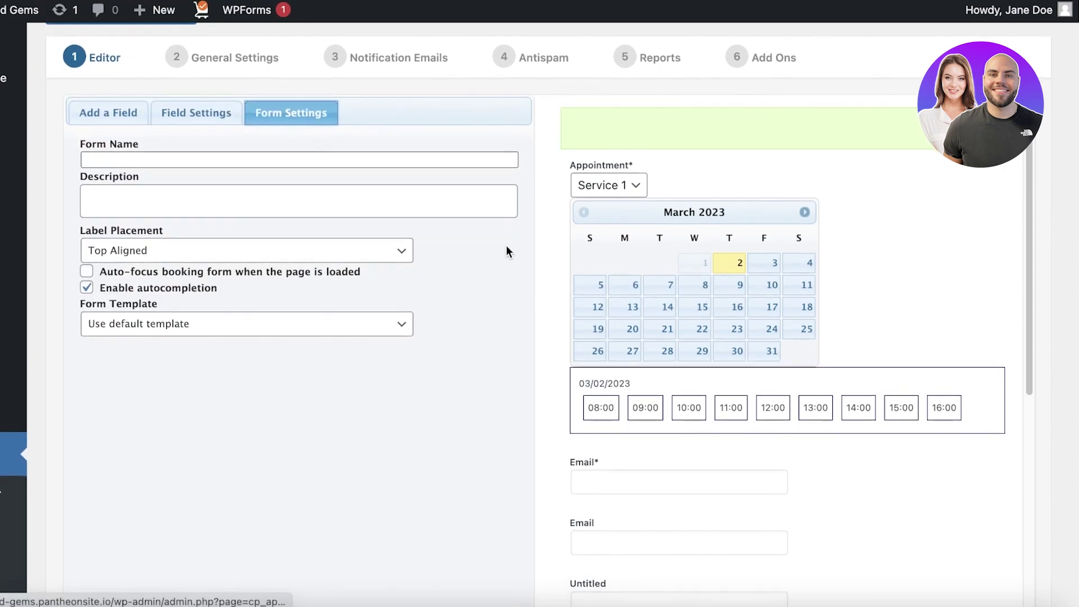
scroll(506, 247, down, 15)
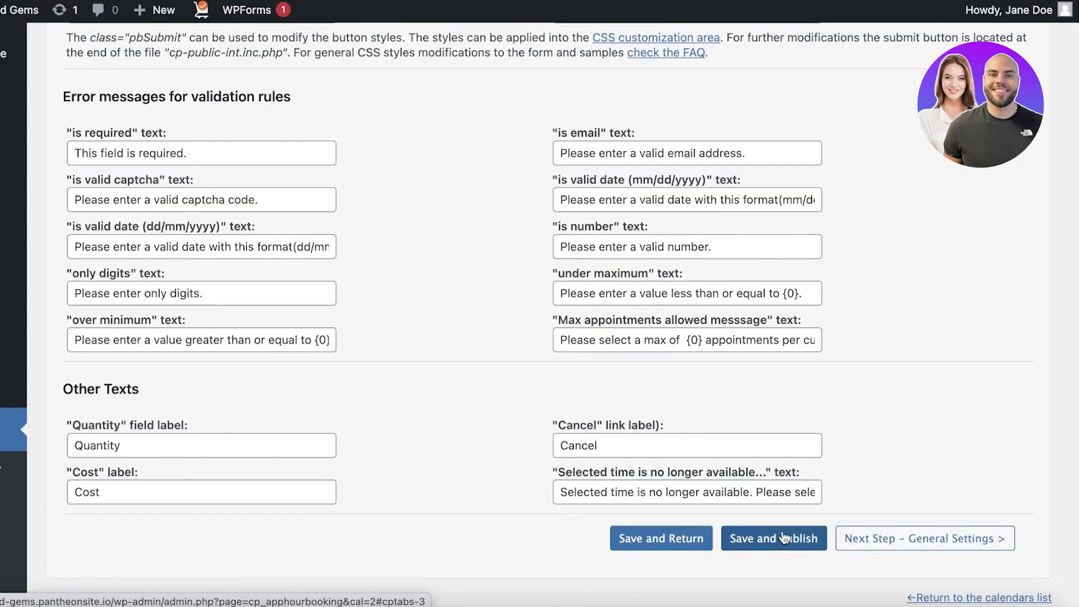
- Open the calendar's general settings and review the confirmation page and new-booking status options
click(846, 541)
scroll(844, 542, down, 10)
scroll(562, 427, up, 15)
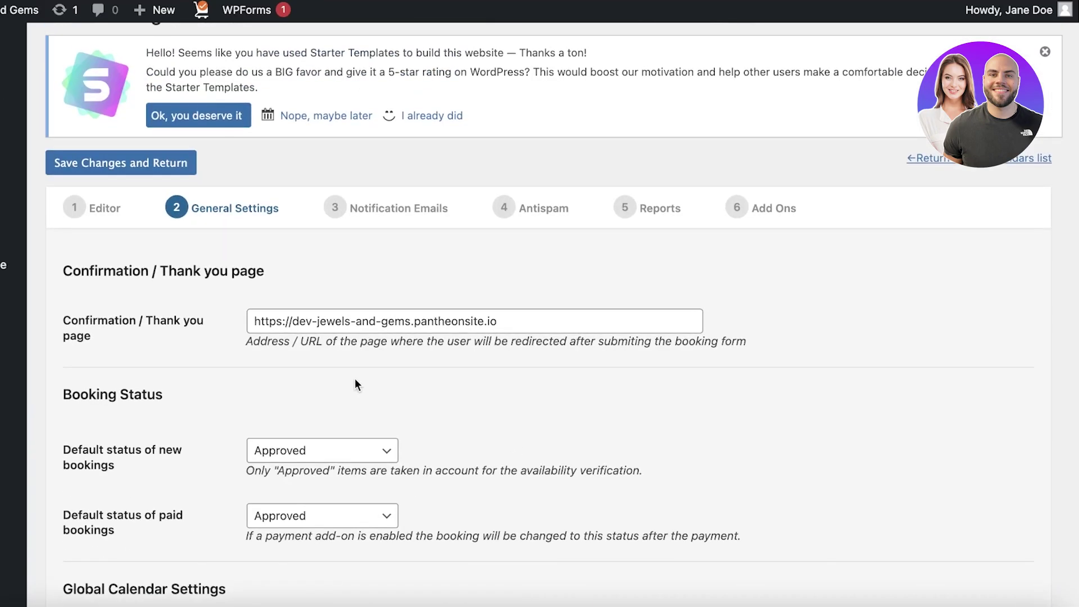
click(374, 318)
scroll(345, 385, down, 3)
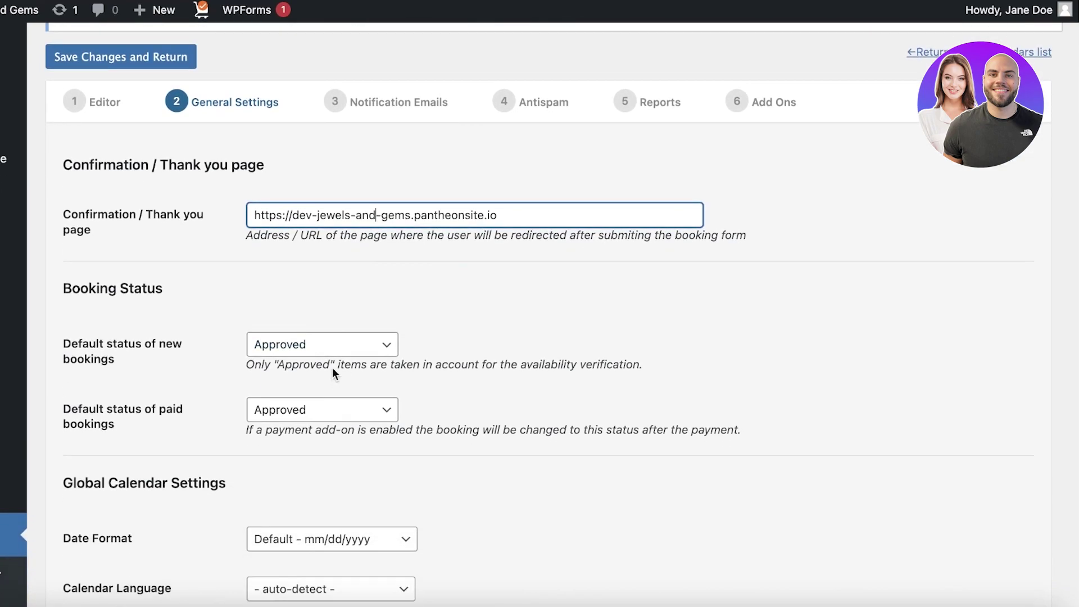
click(322, 344)
click(449, 322)
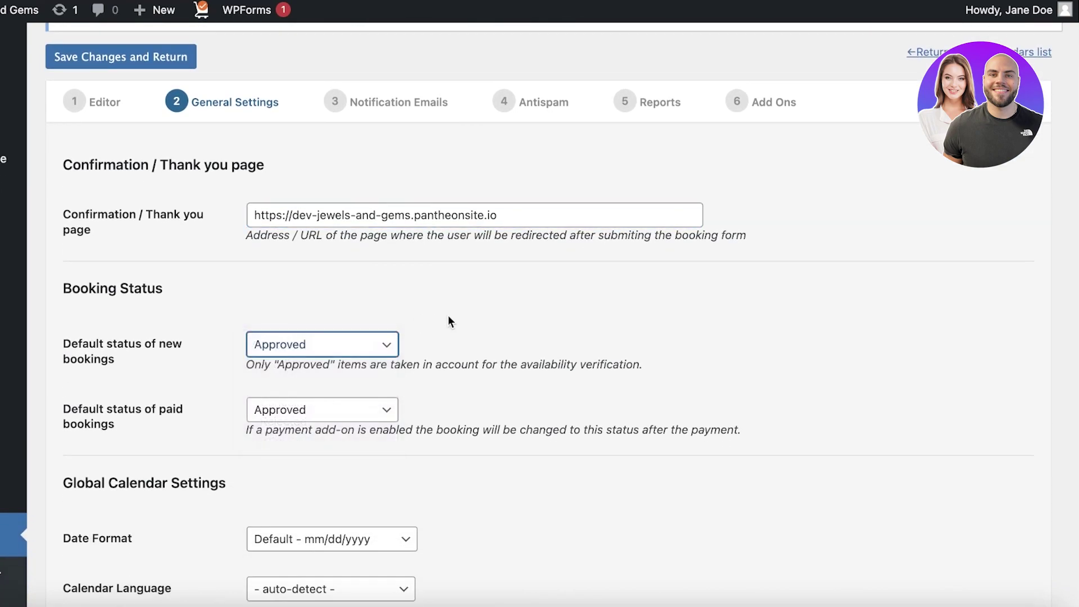
click(346, 345)
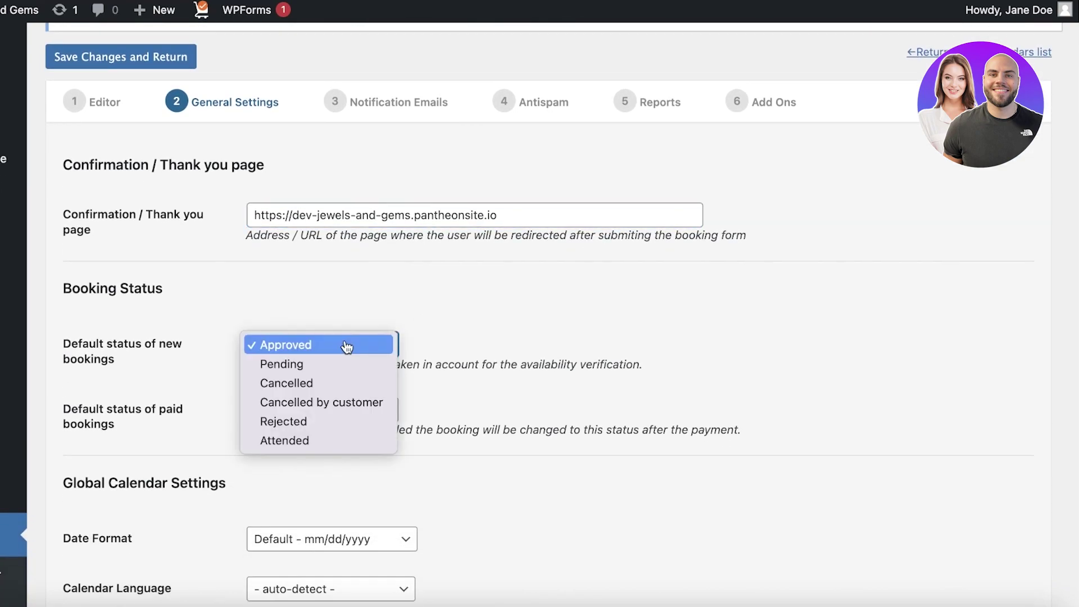
click(424, 291)
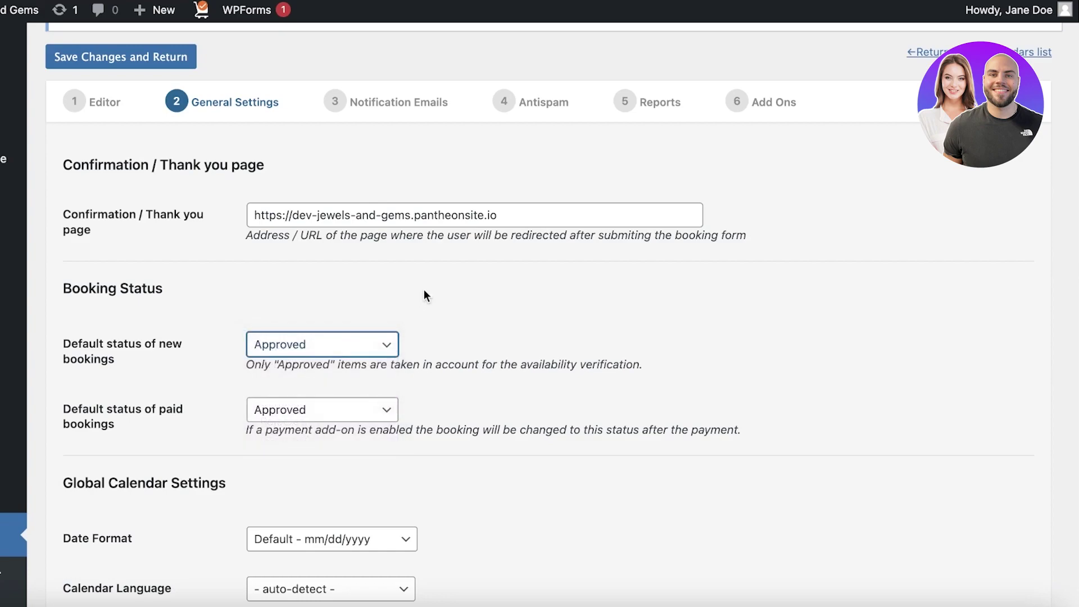
- Set new bookings to default to Pending while paid bookings stay Approved
scroll(424, 289, down, 3)
scroll(415, 439, down, 10)
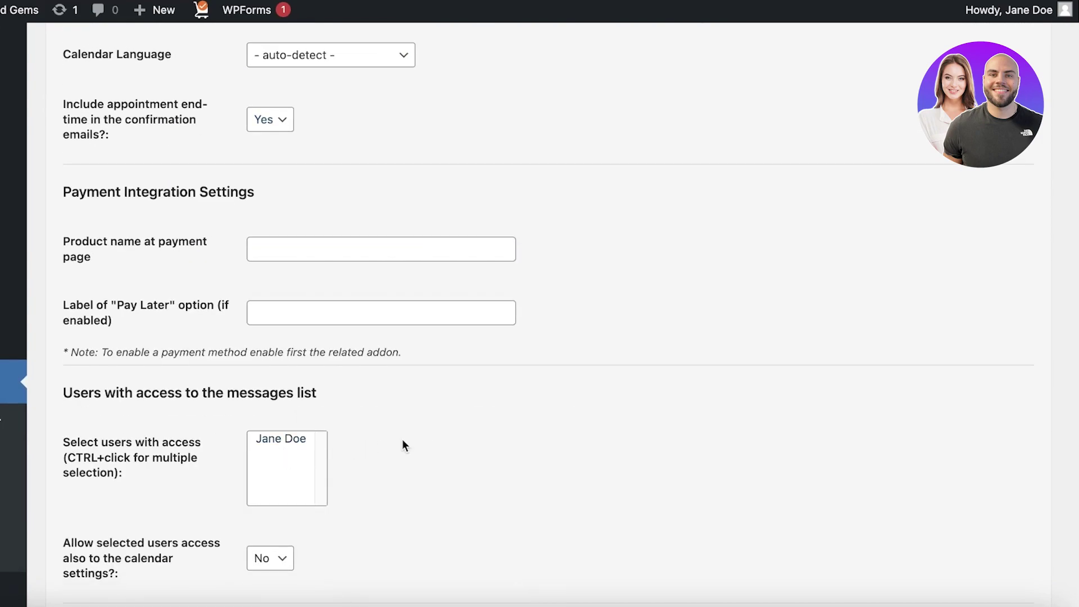
scroll(284, 349, up, 14)
scroll(284, 349, down, 4)
click(368, 247)
click(337, 268)
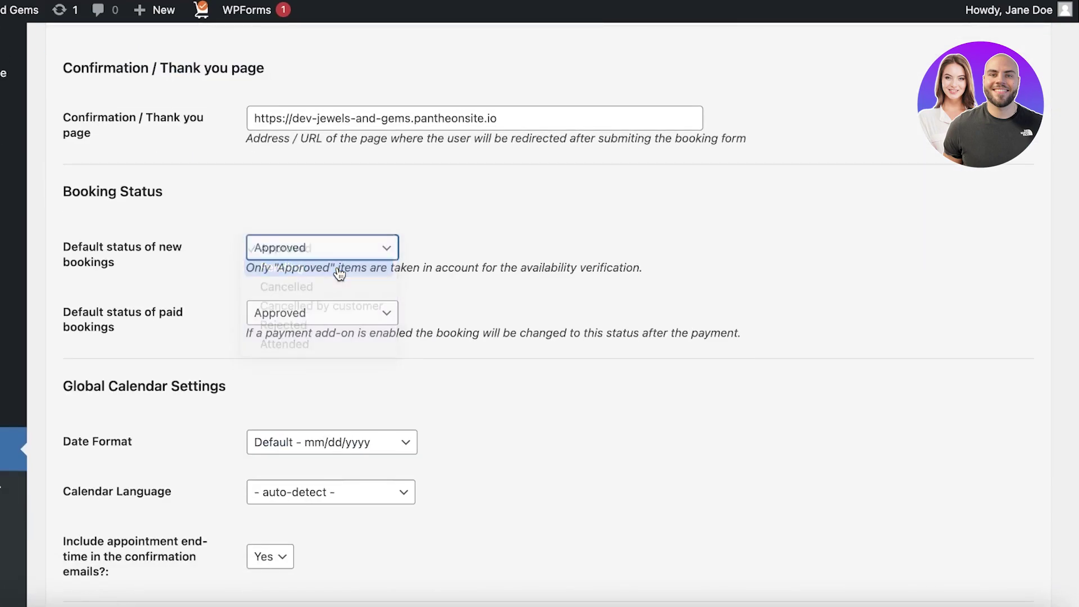
click(261, 314)
click(278, 313)
click(286, 250)
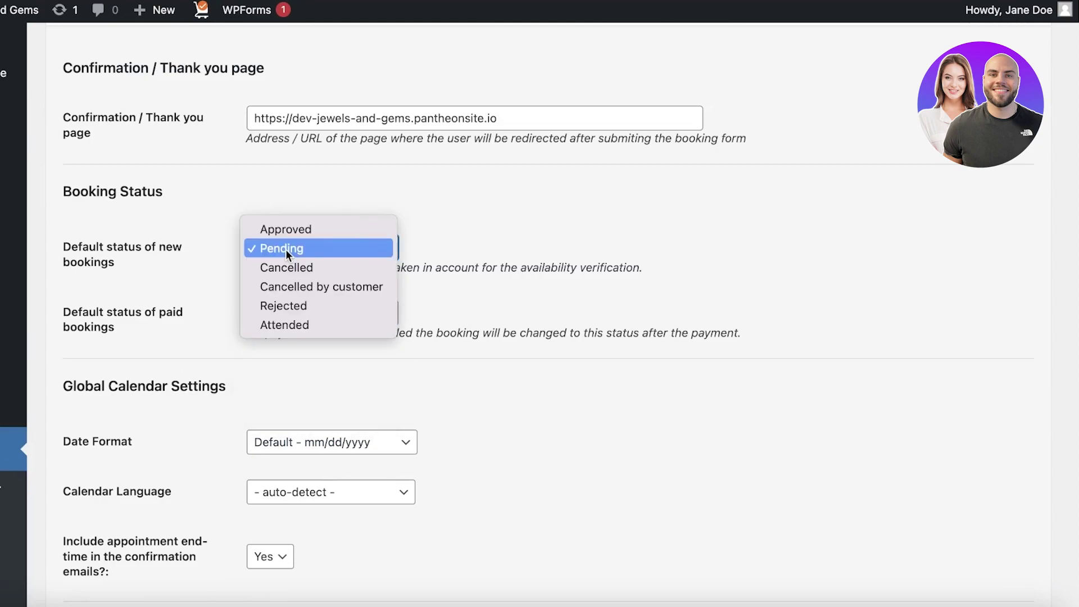
click(286, 248)
scroll(361, 216, down, 4)
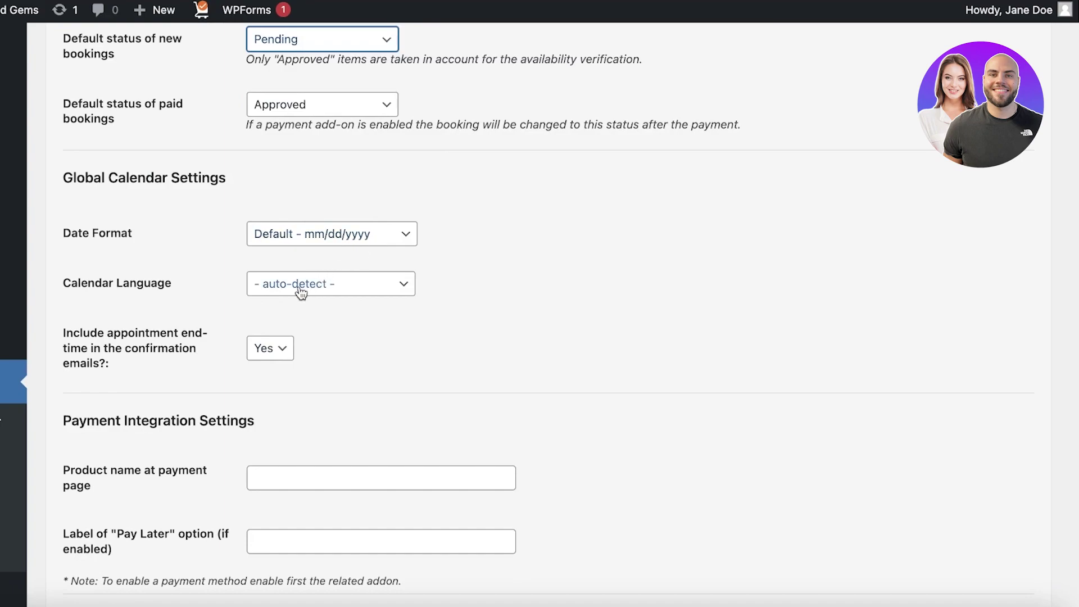
scroll(301, 292, down, 7)
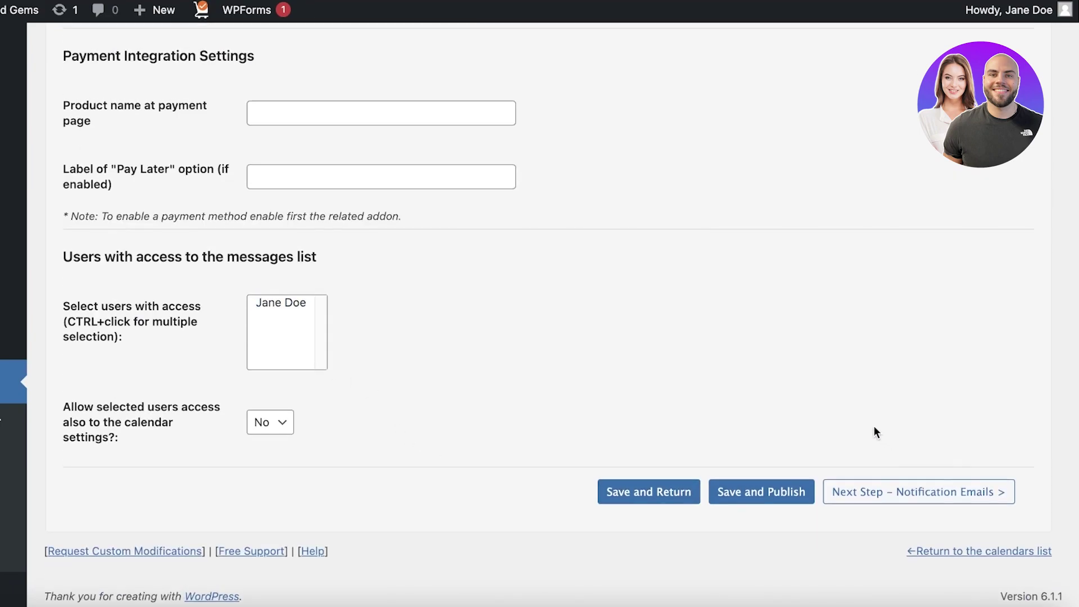
scroll(245, 296, up, 3)
- Leave the payment product name empty and continue to the notification emails step
click(268, 269)
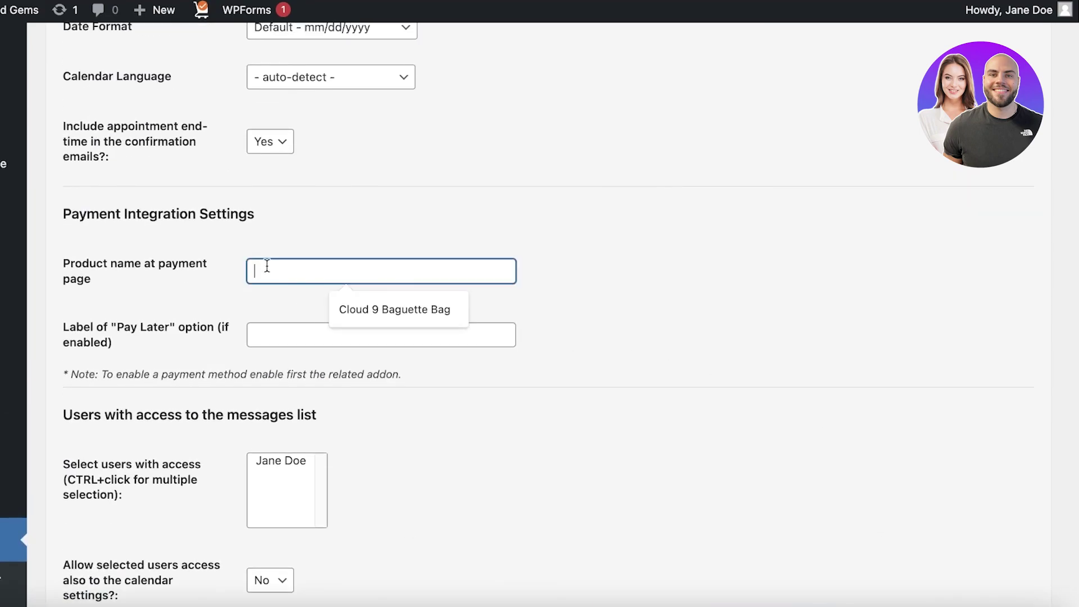
click(322, 208)
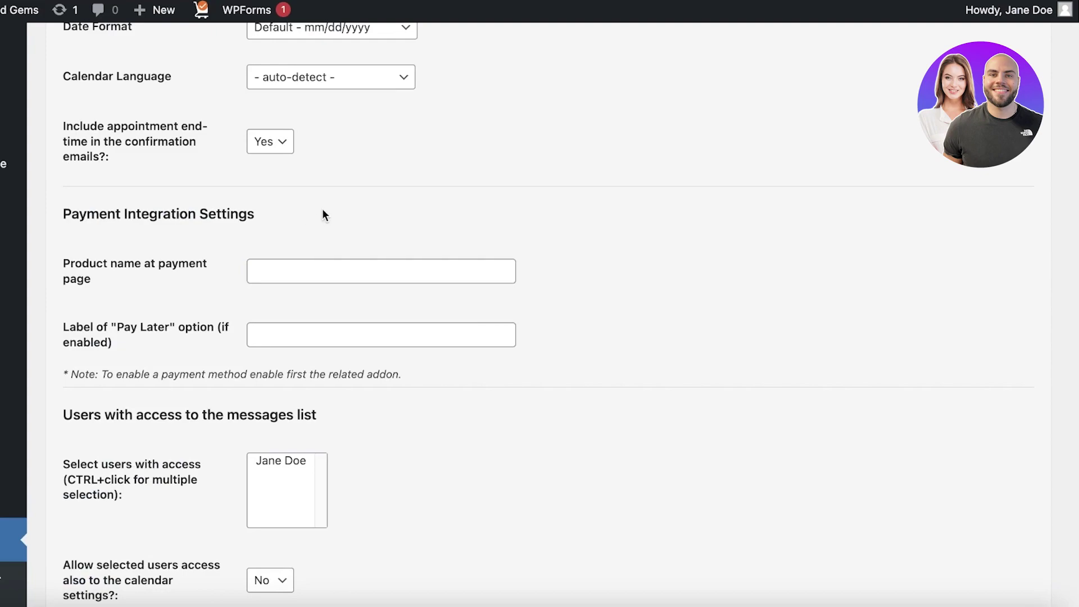
scroll(97, 366, down, 3)
click(926, 487)
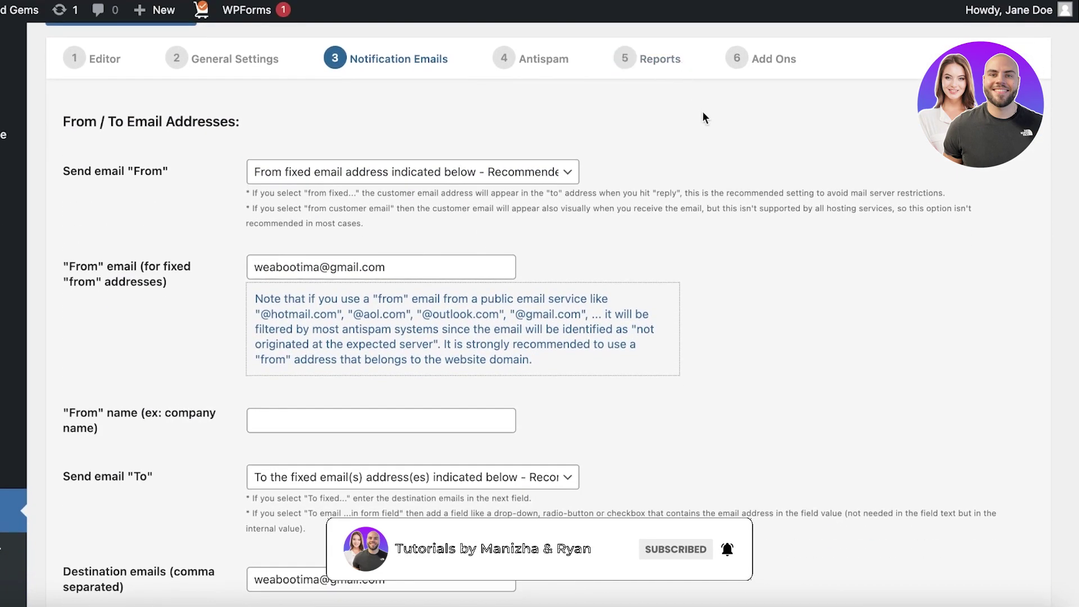
- Save and publish 'Booking Calender' into a new page titled 'Booking Form'
scroll(811, 220, down, 10)
click(785, 493)
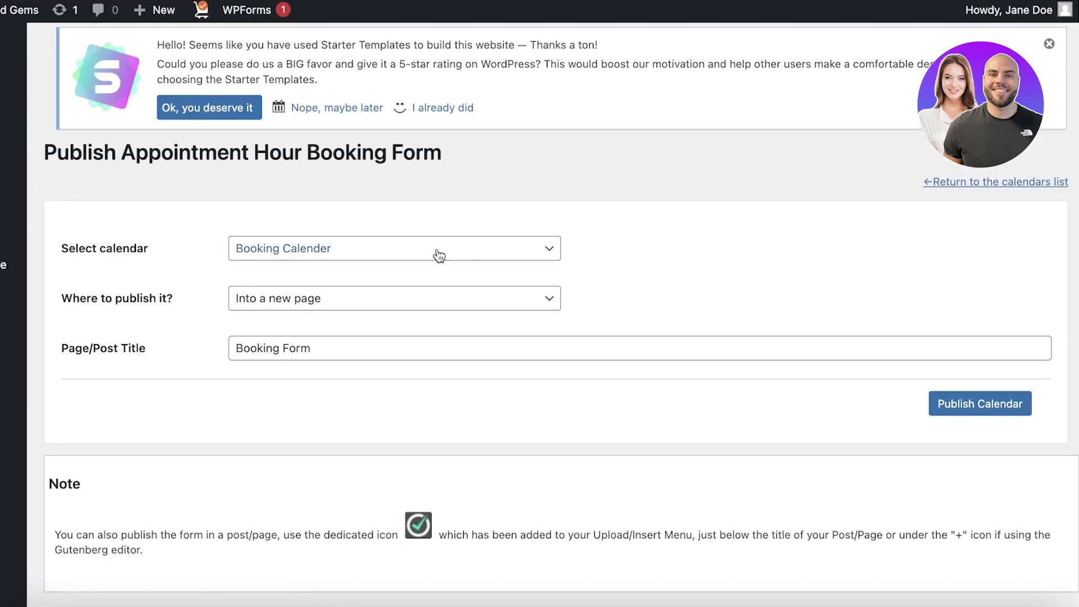
click(436, 253)
click(691, 277)
click(433, 306)
click(638, 256)
click(362, 303)
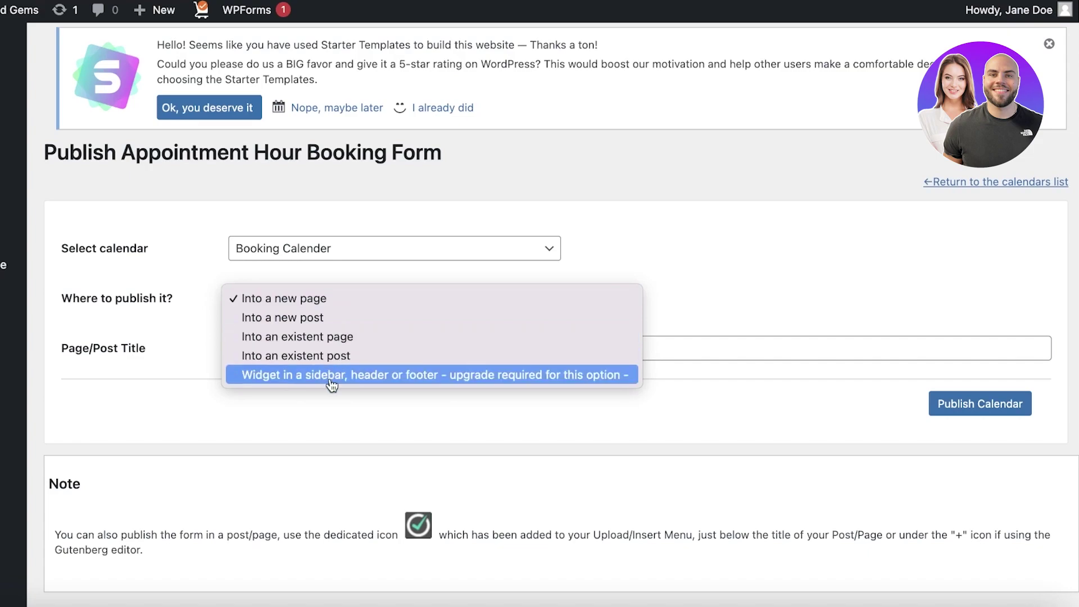
click(378, 249)
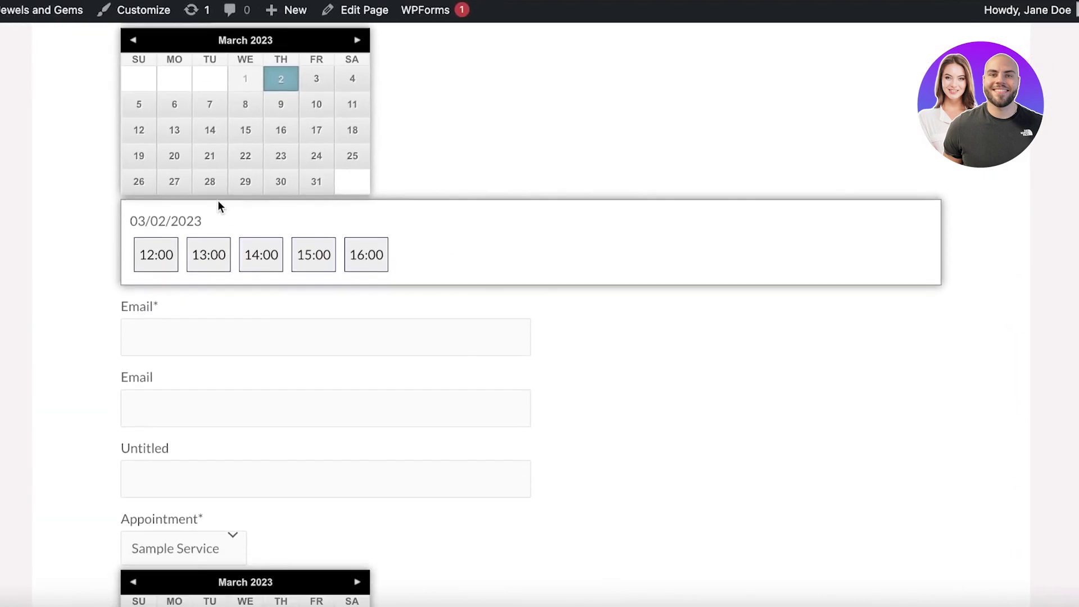
- Pick March 21 on the published booking form, then open Appointment Hour Booking General Settings
scroll(214, 168, up, 6)
scroll(217, 158, down, 8)
scroll(217, 174, up, 1)
click(203, 129)
key(ctrl+w)
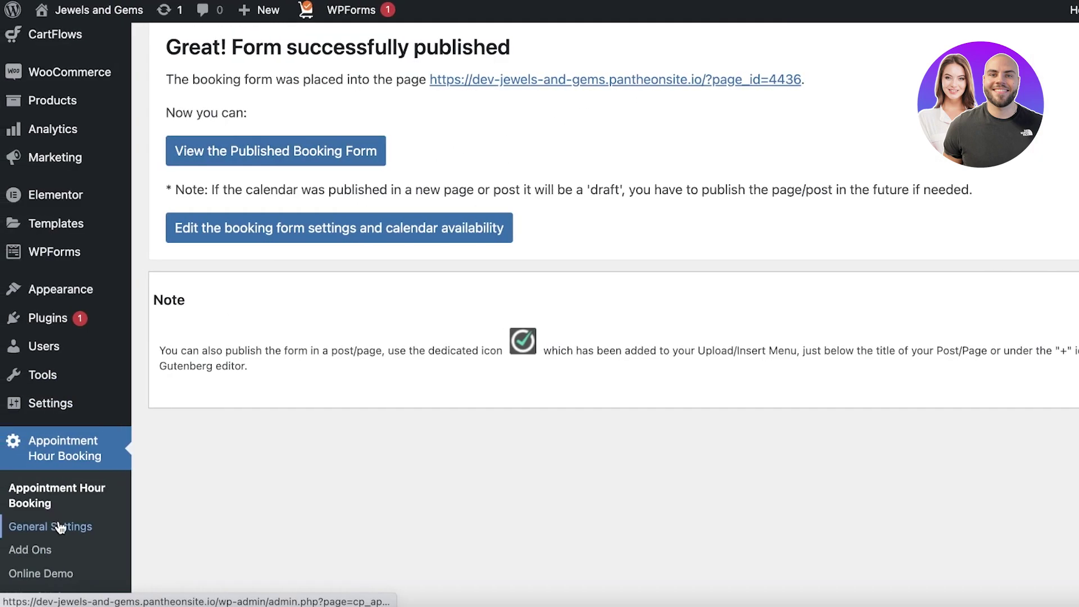
click(60, 527)
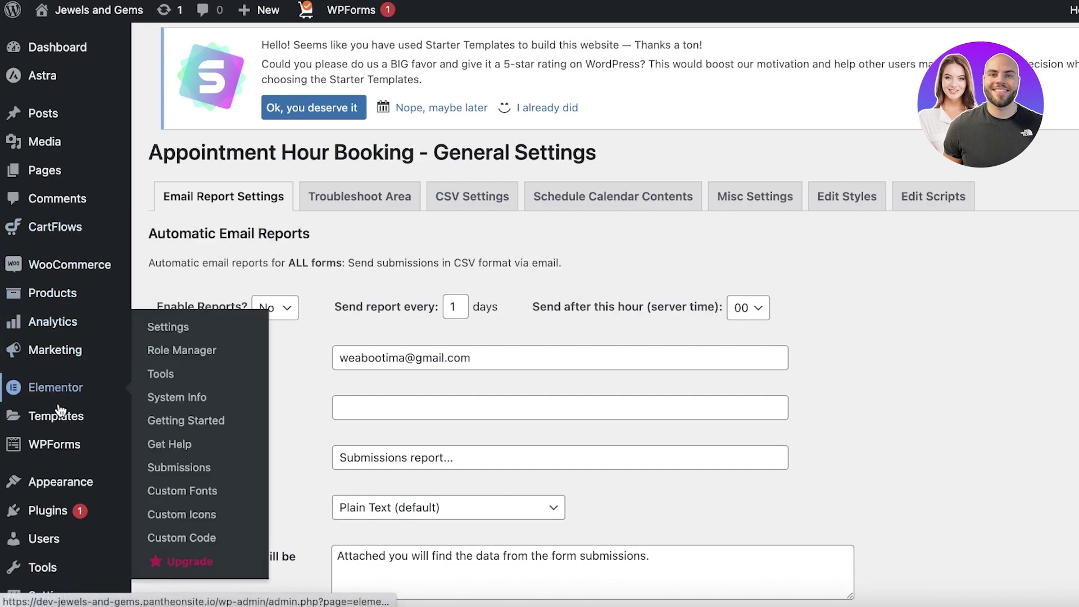
- Return via WPForms to the Appointment Hour Booking calendars list and re-save Form 1's name
click(52, 458)
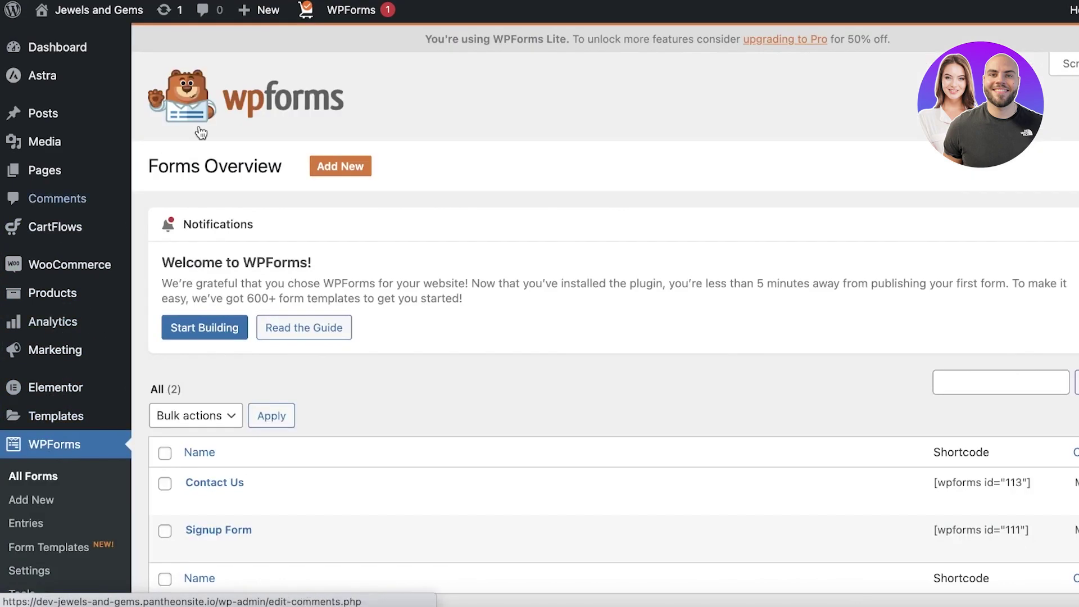
scroll(181, 298, down, 5)
scroll(265, 183, up, 5)
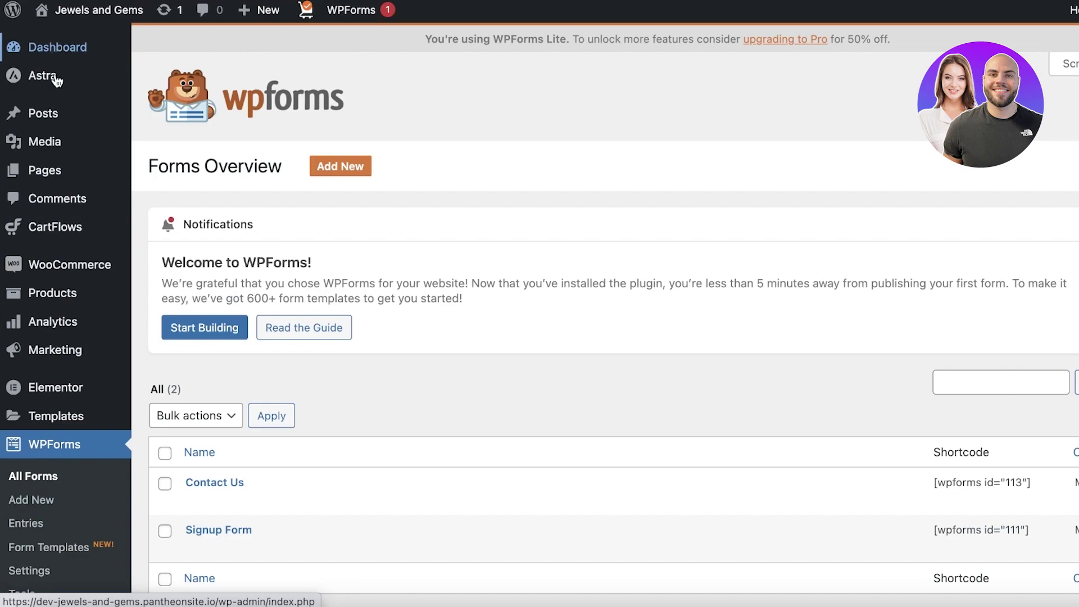
scroll(53, 185, down, 7)
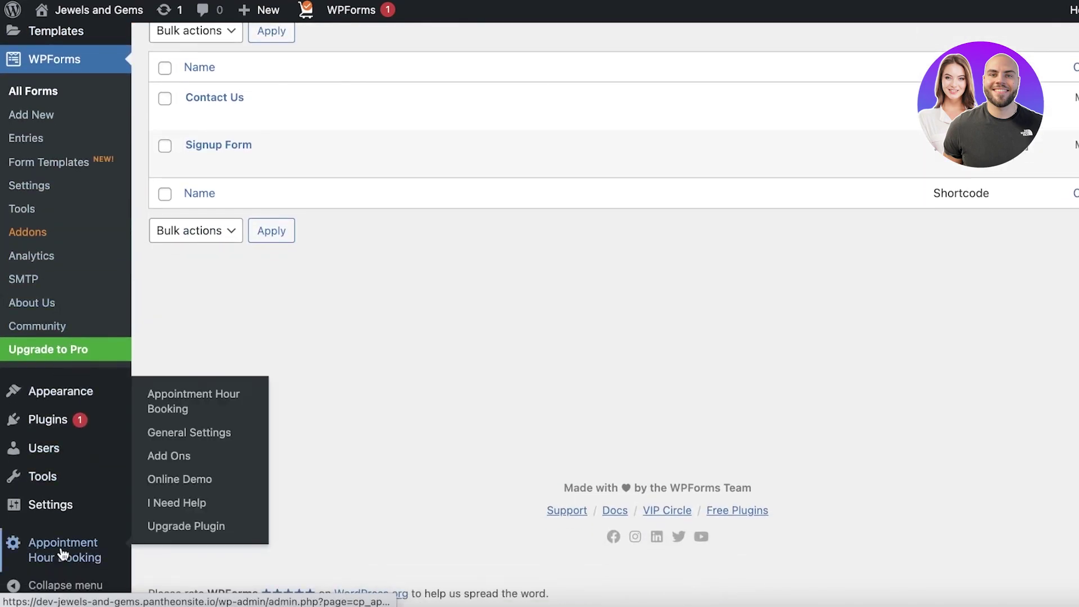
click(64, 555)
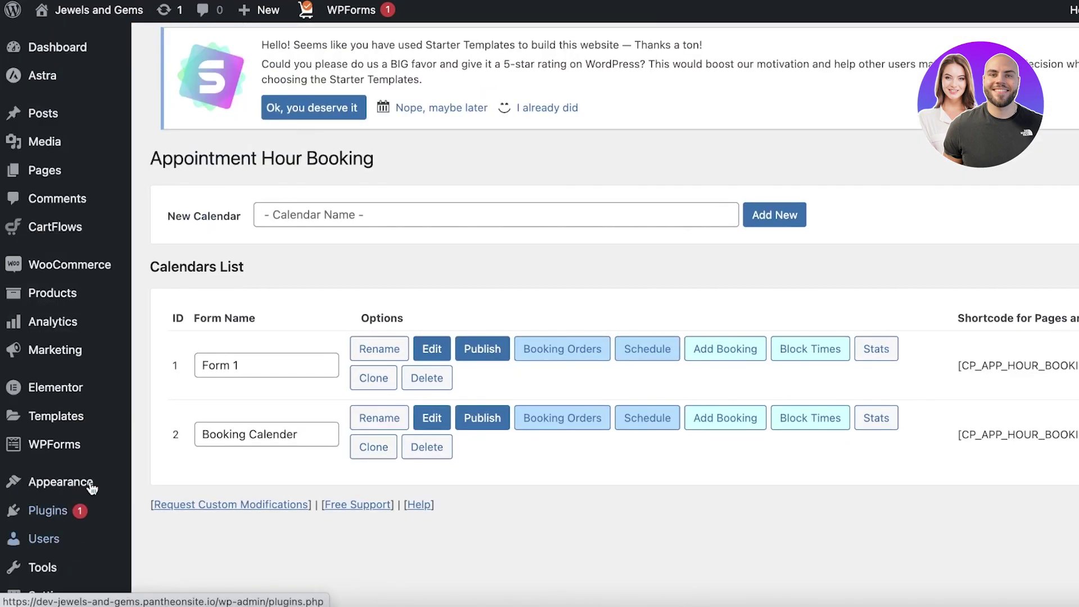
scroll(231, 409, down, 1)
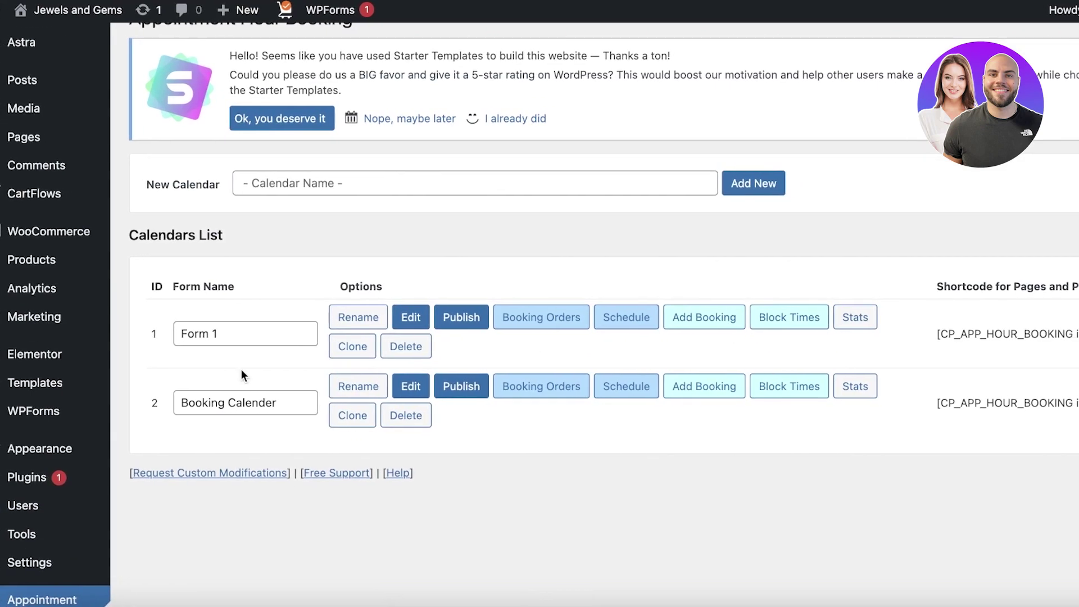
click(174, 325)
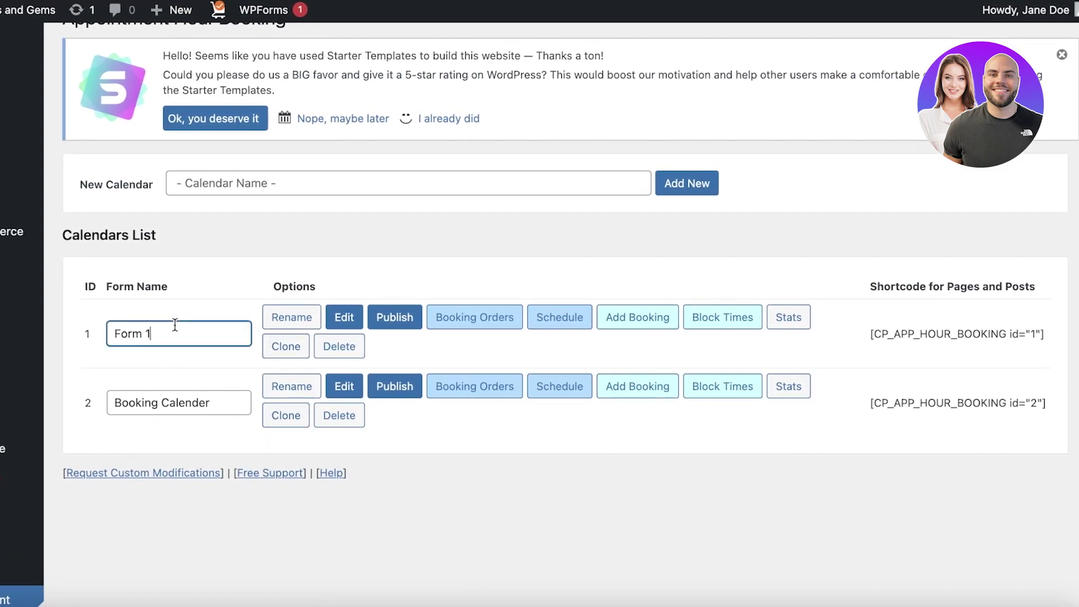
click(292, 313)
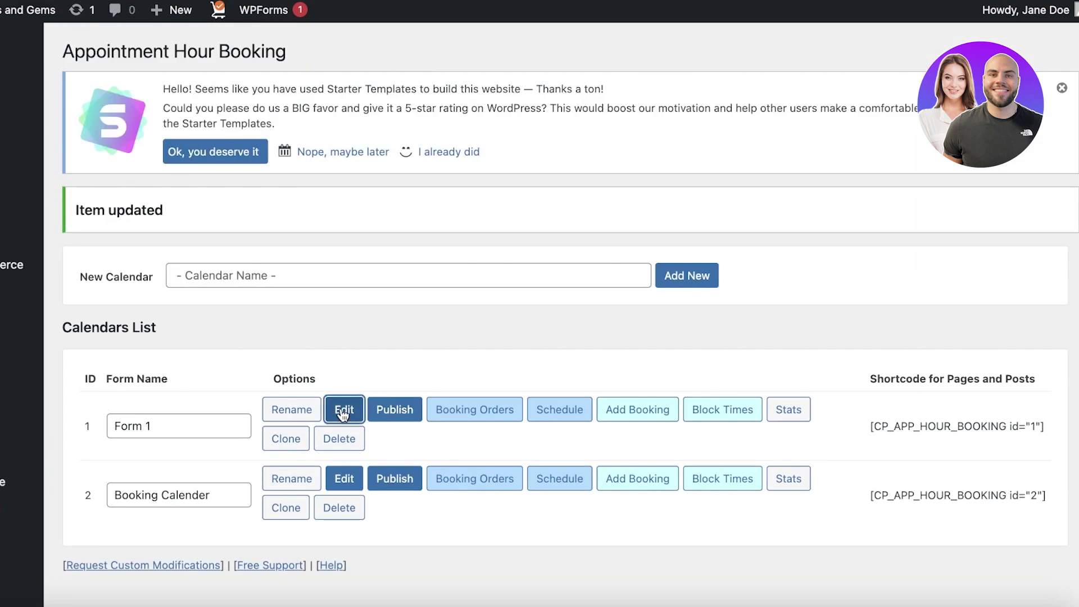
- Open Form 1 in the form editor and drag an Email field into it
click(342, 412)
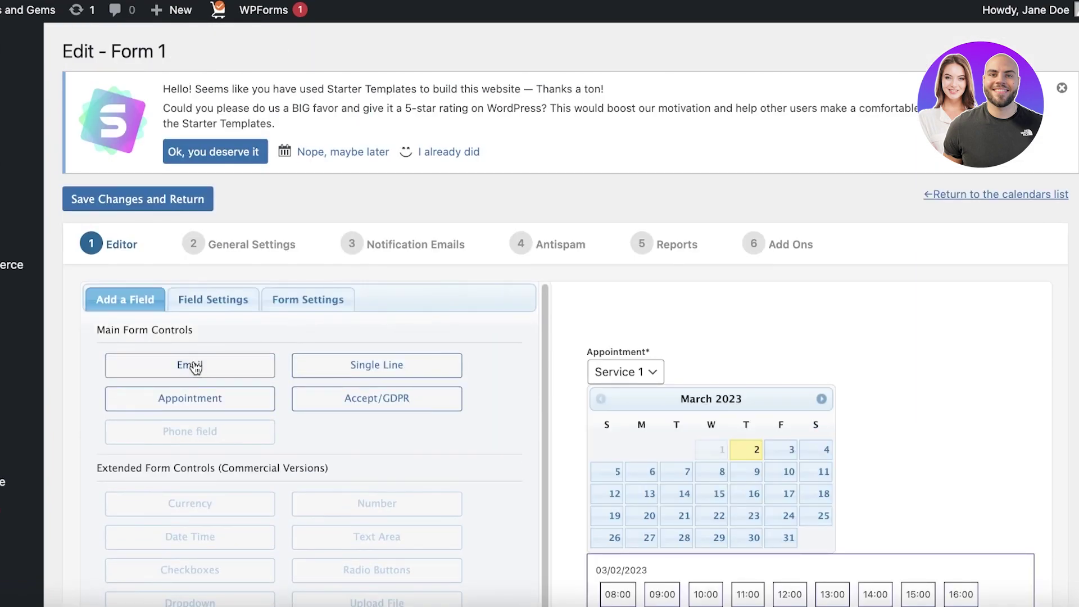
scroll(523, 376, down, 5)
scroll(523, 376, up, 5)
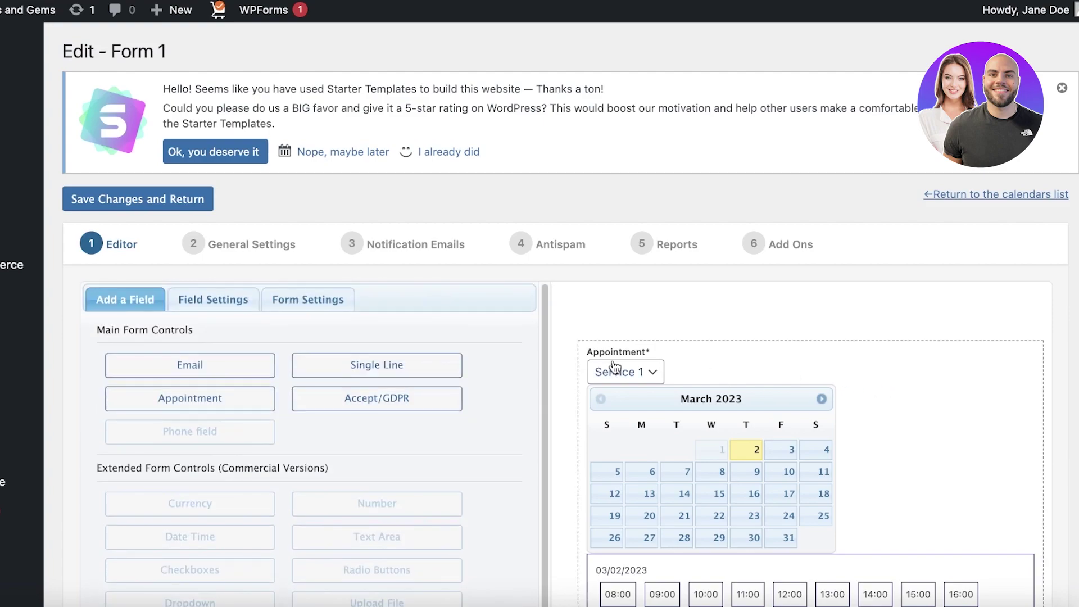
drag(209, 366, 671, 315)
- Name the form 'Personal Stylist Booking' and paste in a services description
click(668, 306)
scroll(163, 332, down, 1)
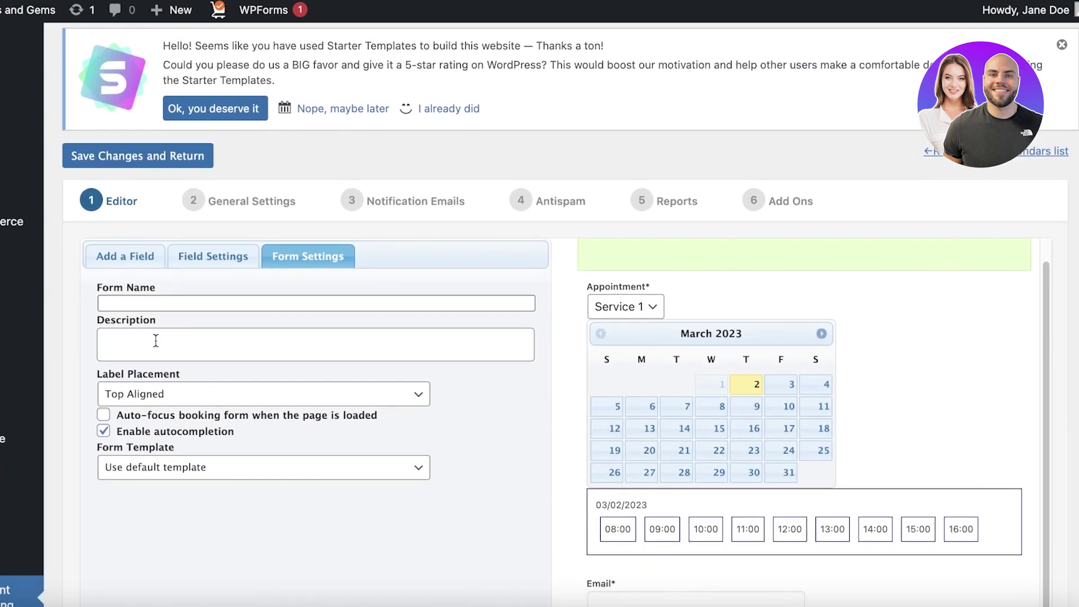
click(170, 304)
text(Personal Stylist Booking)
click(138, 331)
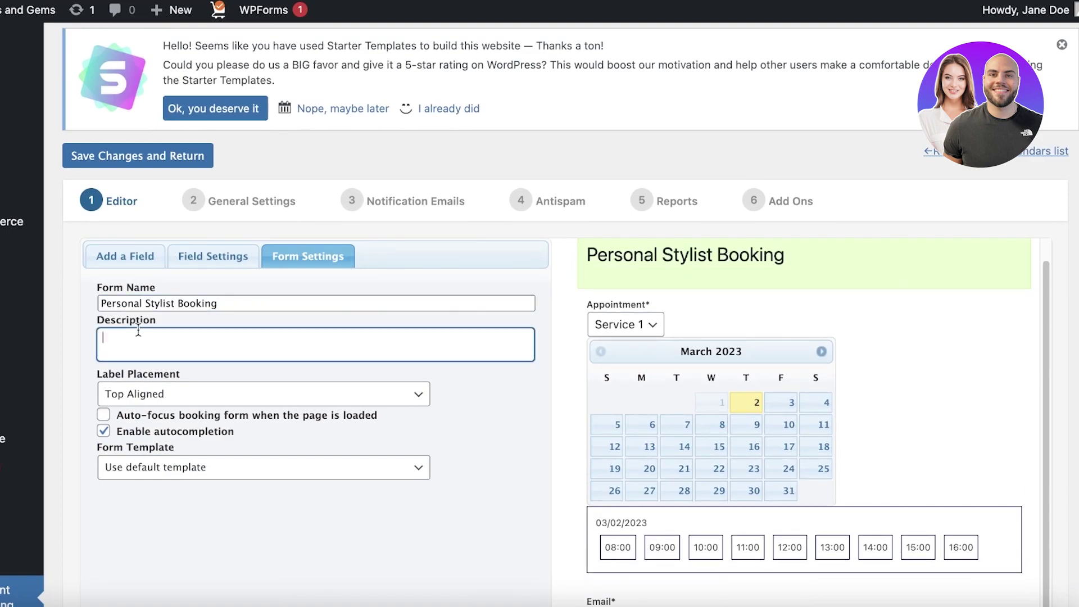
text(Includes all services such as makeup,hair and clothing advice.)
- Set Label Placement to Center Aligned and Form Template to Modern
click(169, 383)
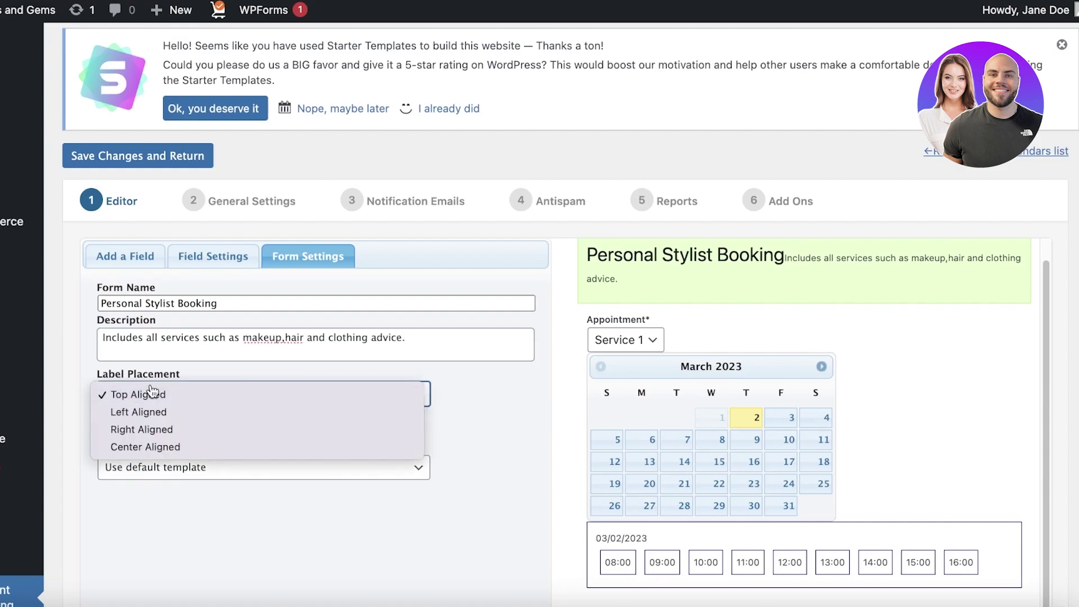
click(144, 431)
click(152, 400)
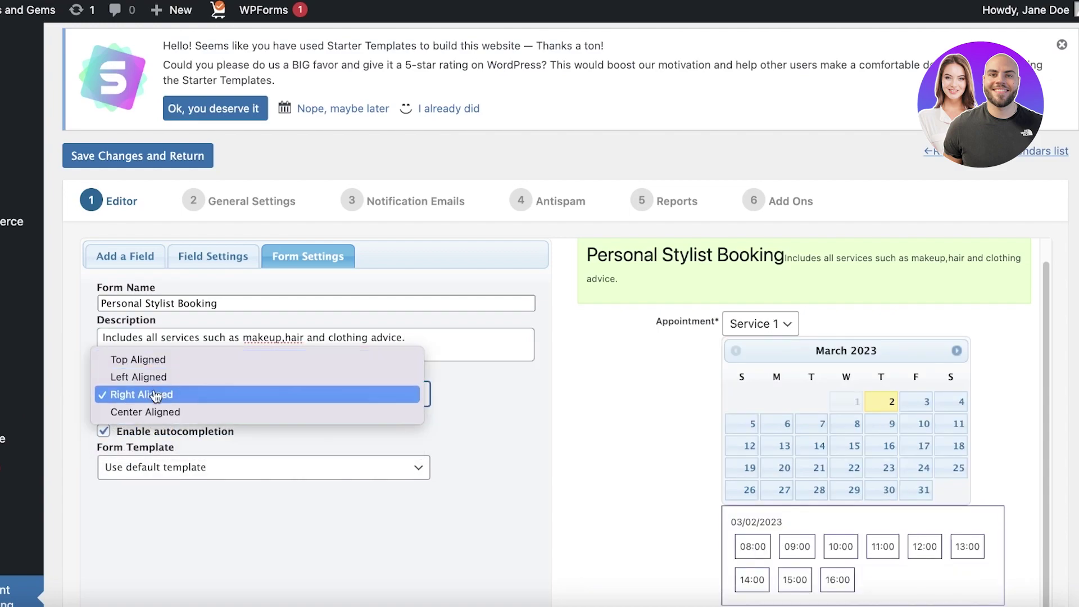
click(156, 413)
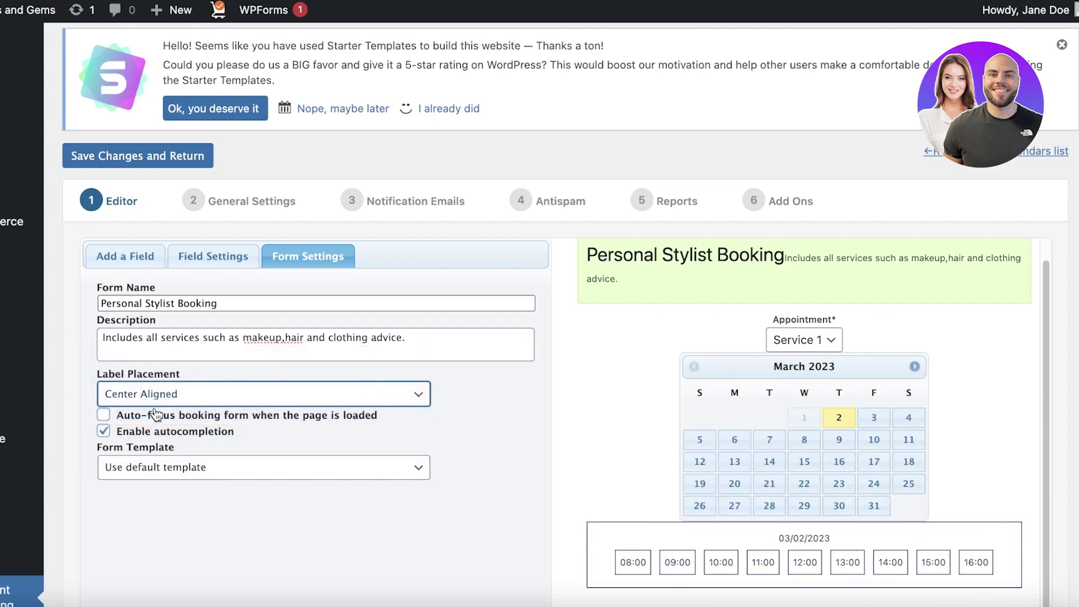
click(159, 469)
click(162, 490)
scroll(193, 476, down, 3)
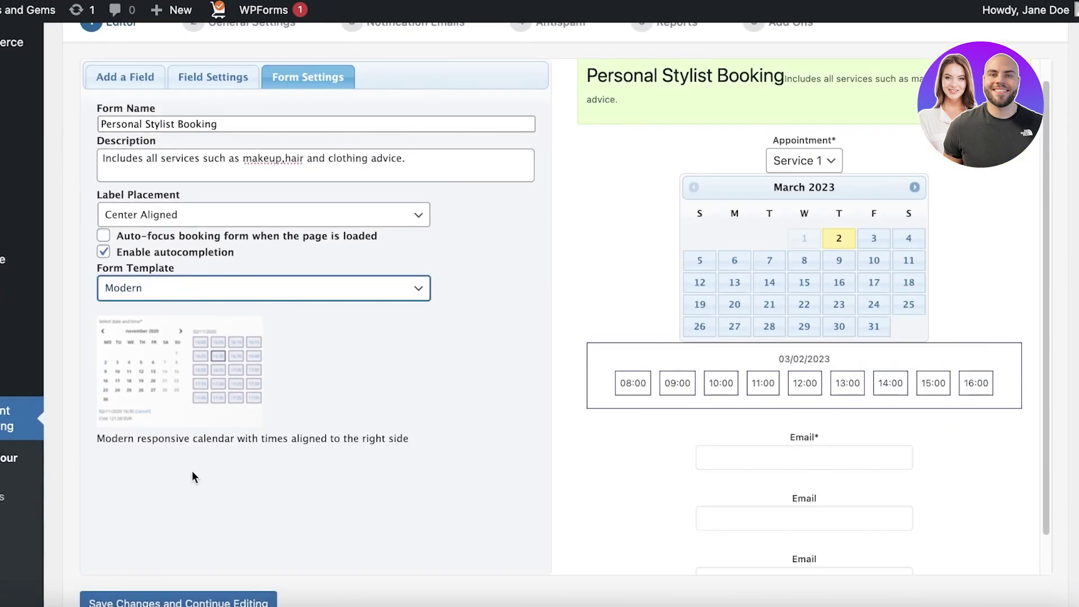
click(225, 288)
click(219, 251)
scroll(201, 327, down, 7)
scroll(201, 327, up, 3)
- Save the form settings and delete the extra Email field from the preview
click(173, 366)
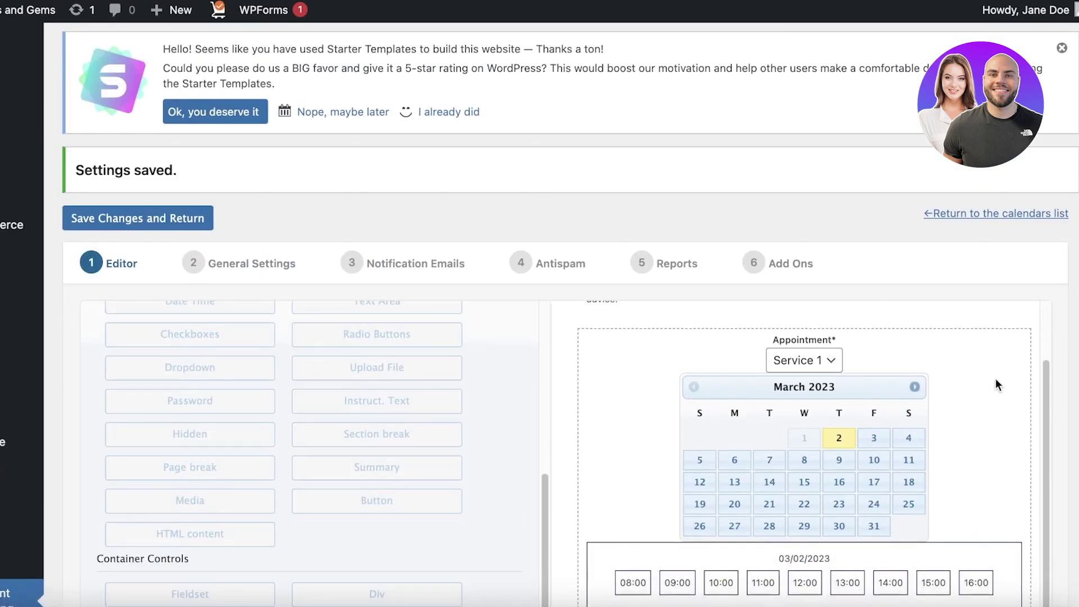
scroll(995, 378, down, 7)
click(807, 198)
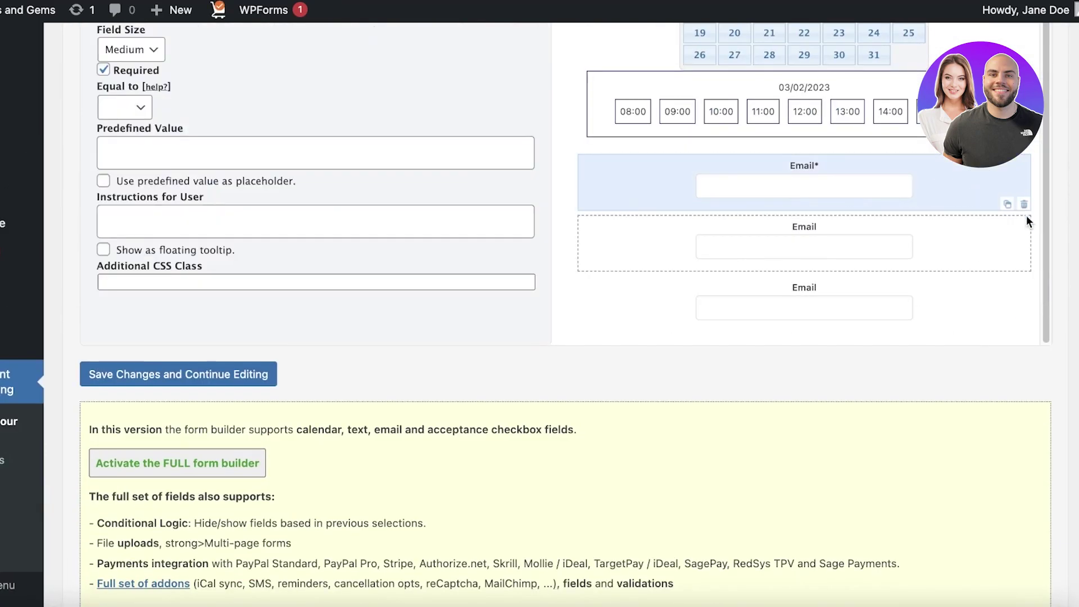
scroll(1025, 200, up, 1)
click(1023, 246)
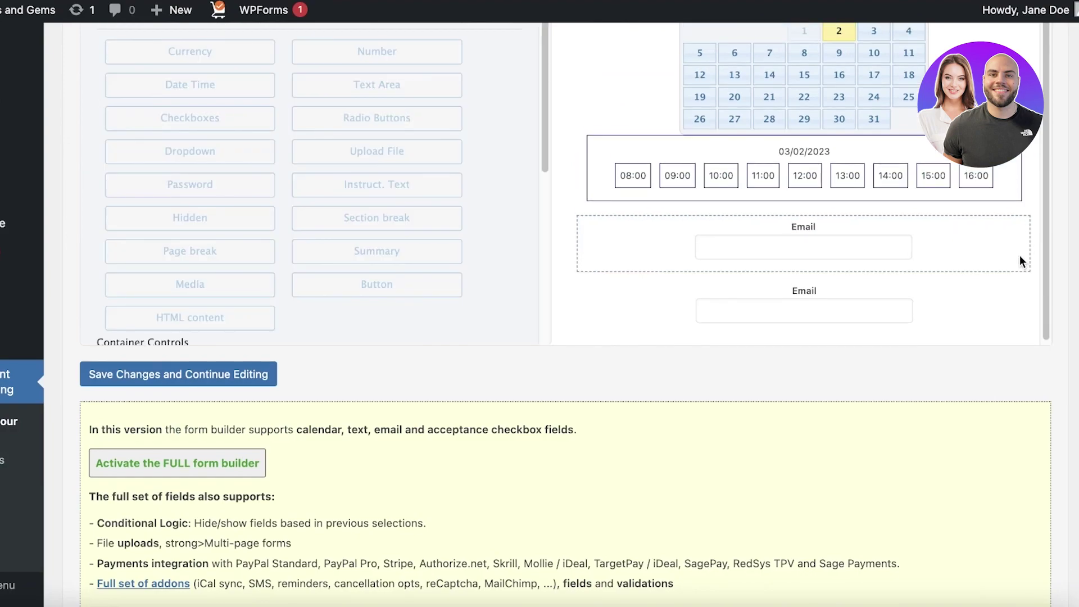
- Add a second Appointment field with Sample Service below the two Email fields
scroll(303, 308, up, 5)
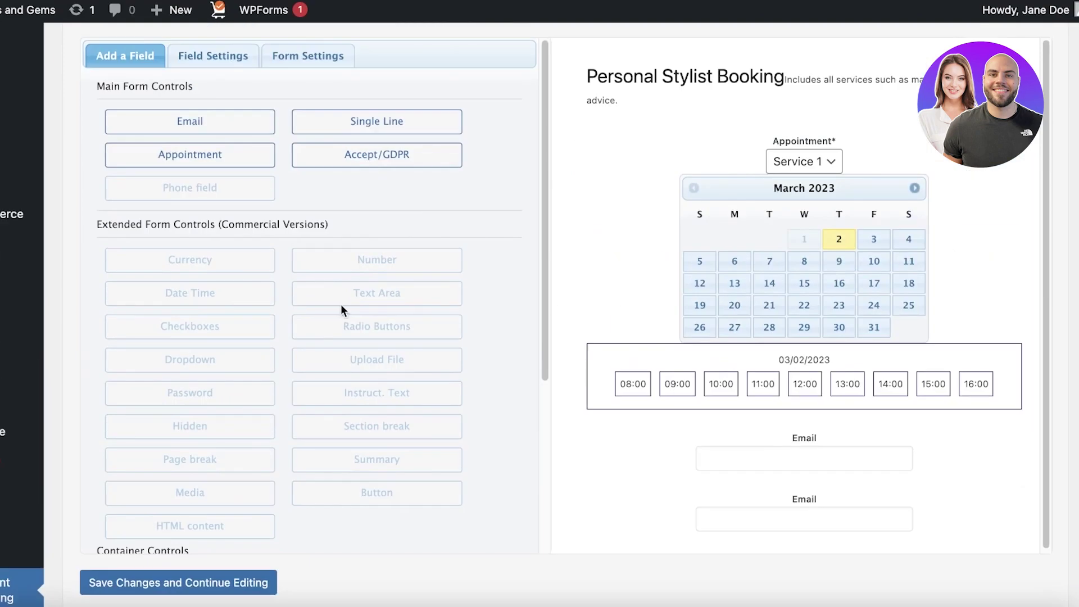
drag(205, 208, 771, 445)
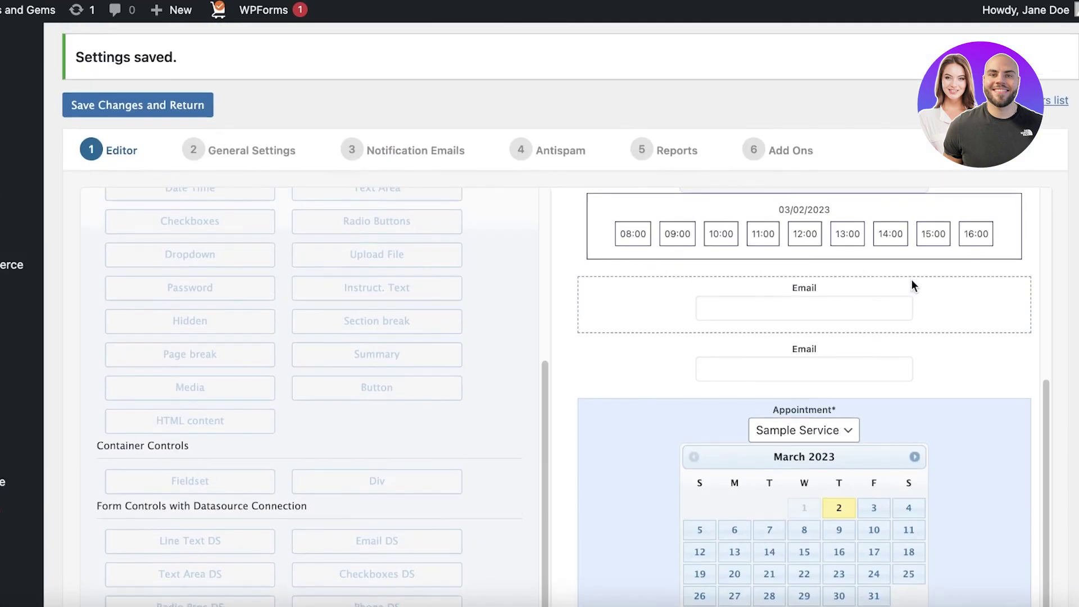
scroll(911, 284, down, 5)
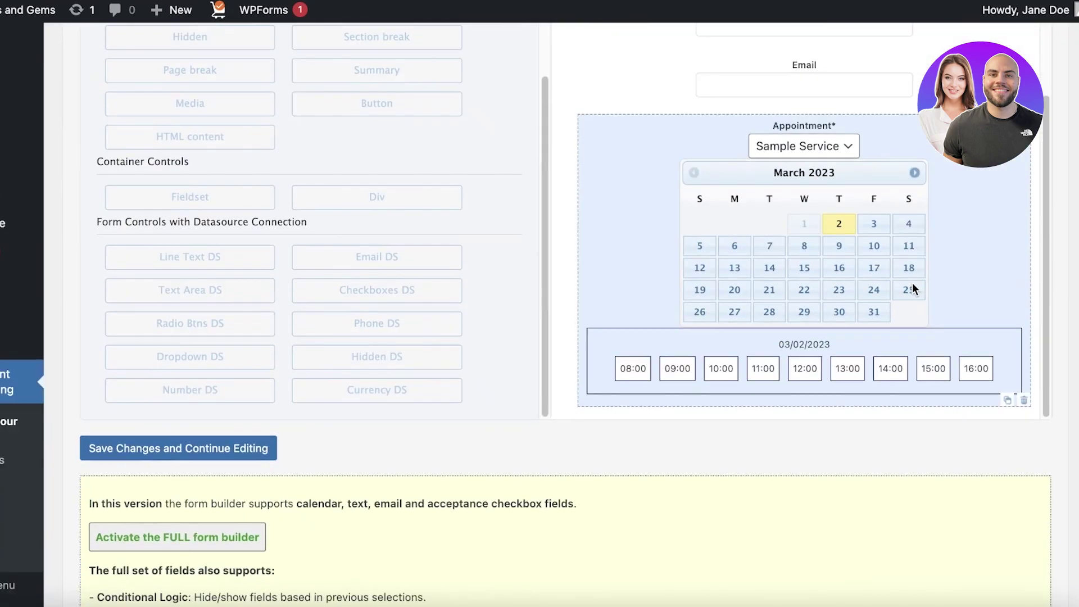
scroll(461, 293, up, 4)
scroll(405, 359, down, 10)
scroll(368, 416, up, 3)
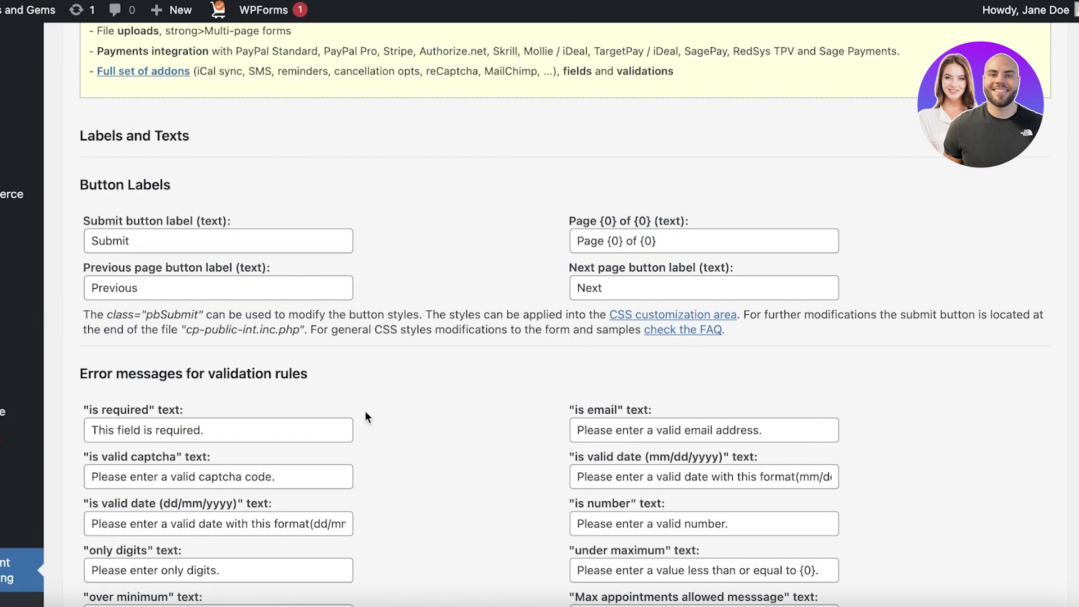
scroll(313, 262, up, 7)
scroll(317, 281, down, 12)
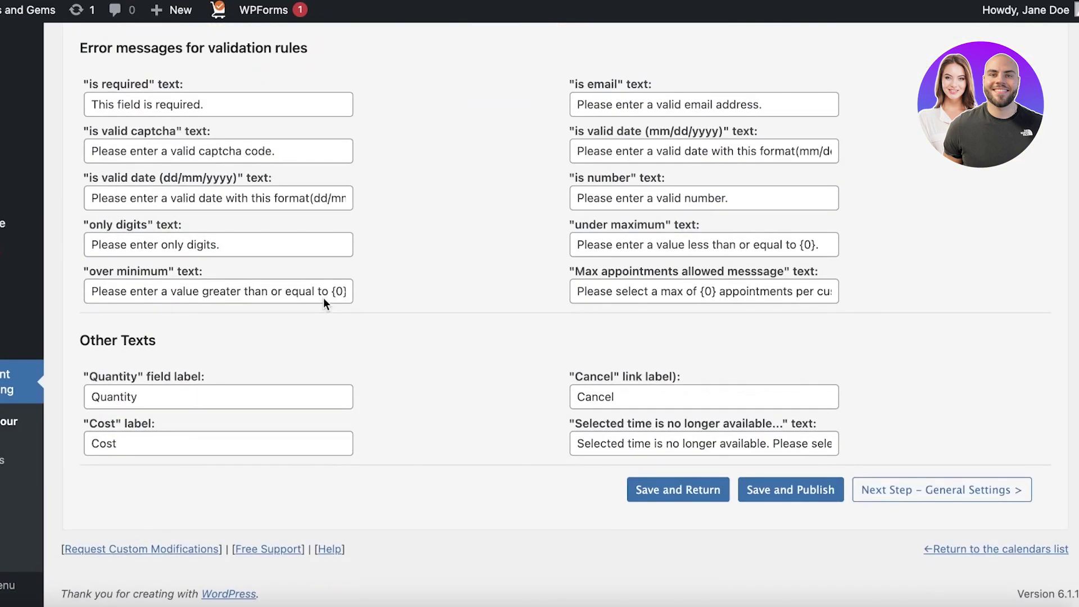
scroll(474, 290, up, 15)
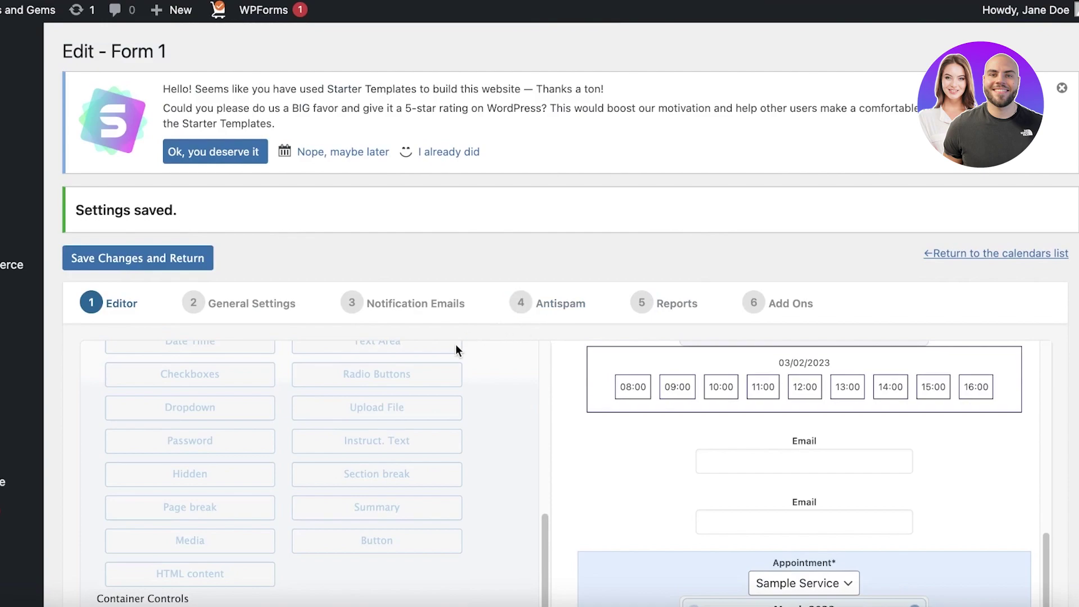
- Search Plugins > Add New for 'booking' and install the Booking Calendar plugin
scroll(455, 350, down, 8)
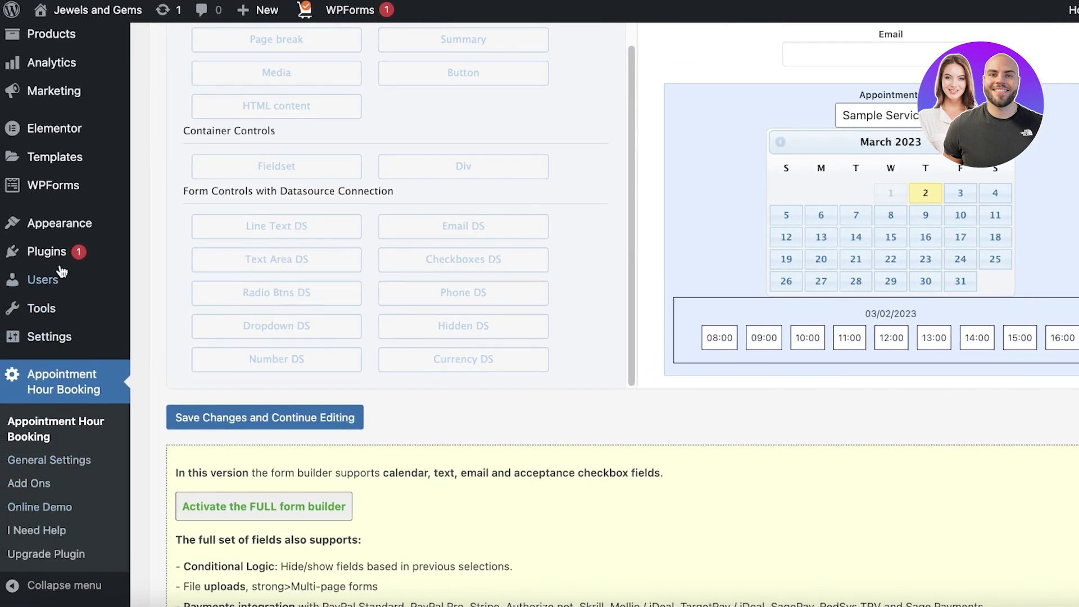
mouse_move(63, 262)
click(177, 279)
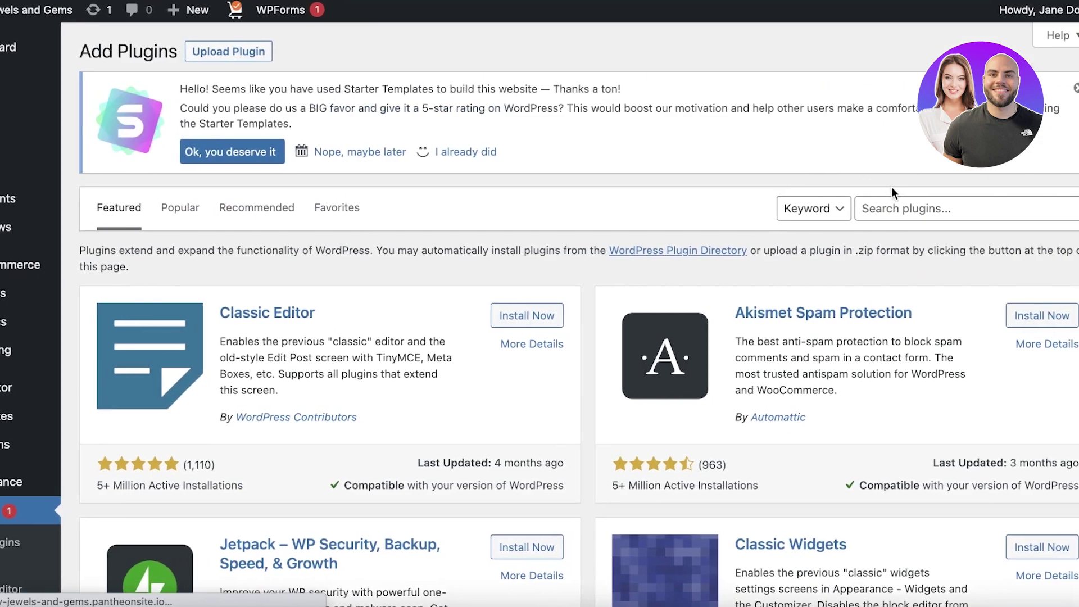
click(894, 209)
text(booking)
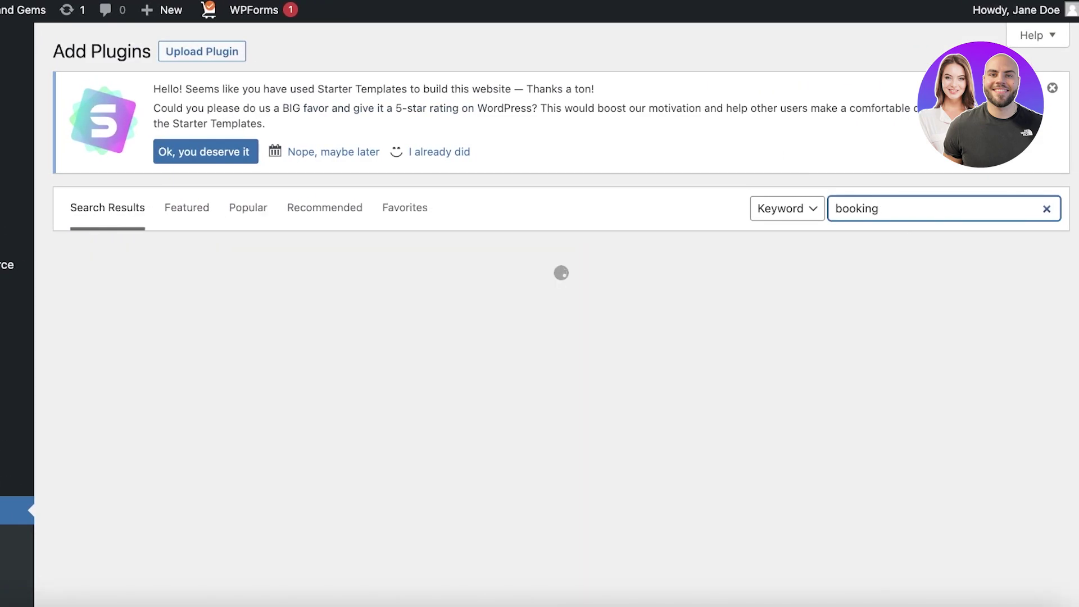
scroll(848, 231, down, 3)
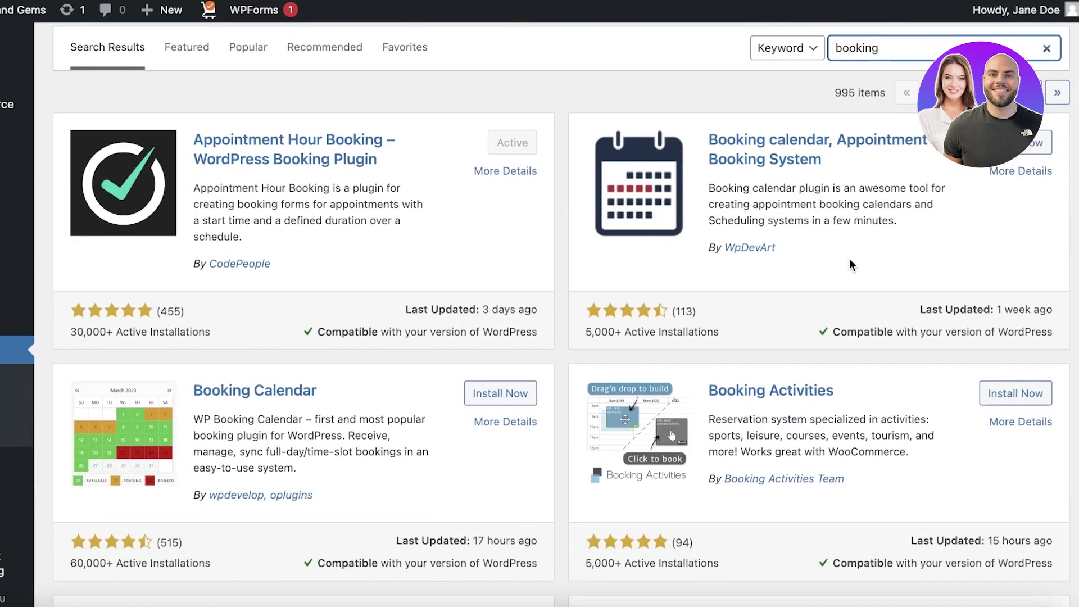
scroll(848, 264, down, 1)
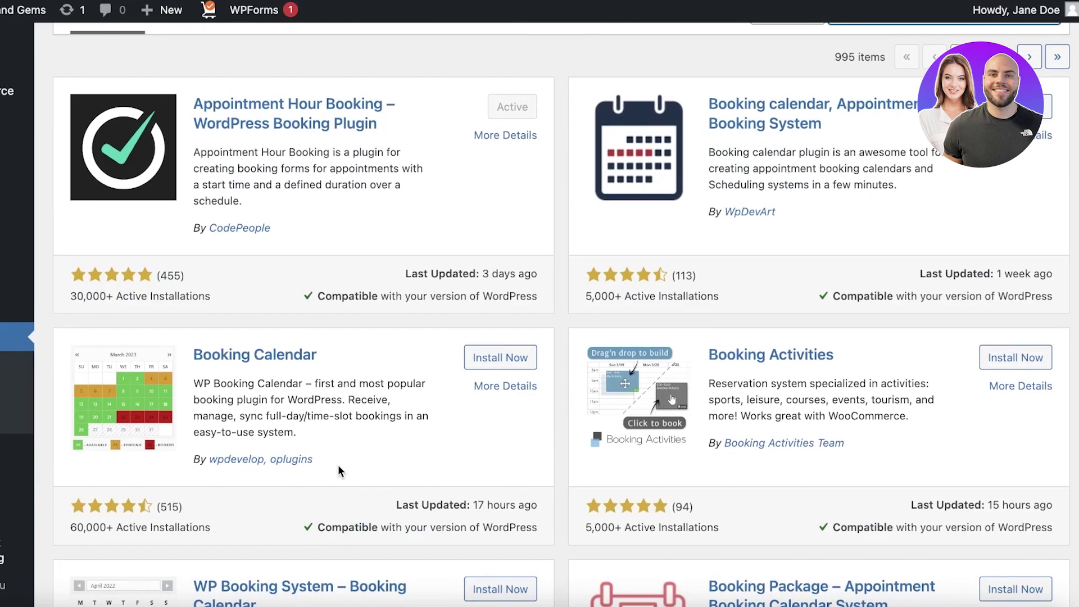
scroll(338, 465, down, 4)
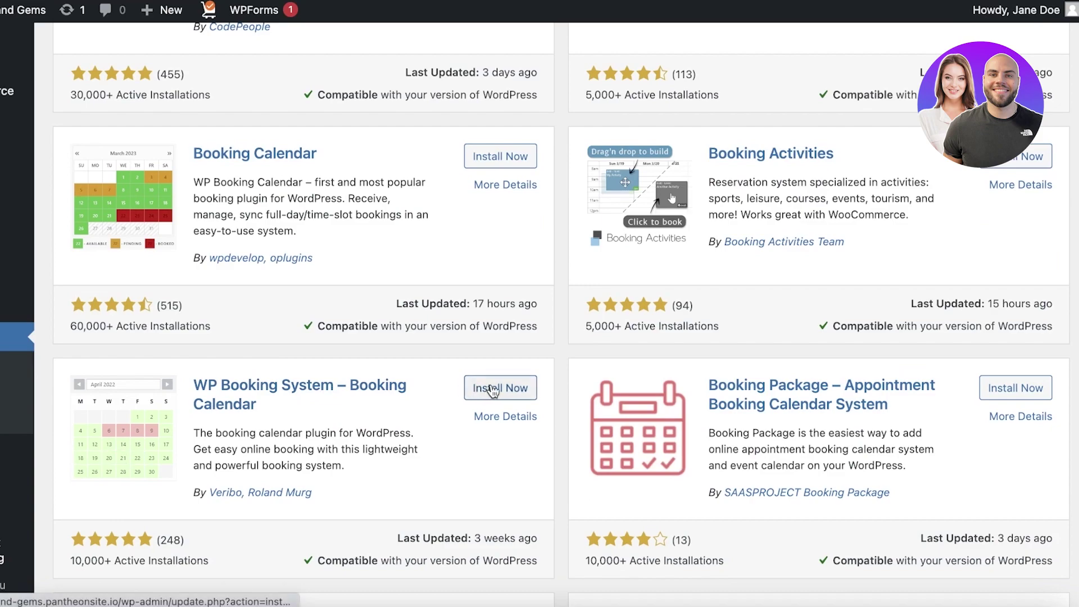
click(487, 157)
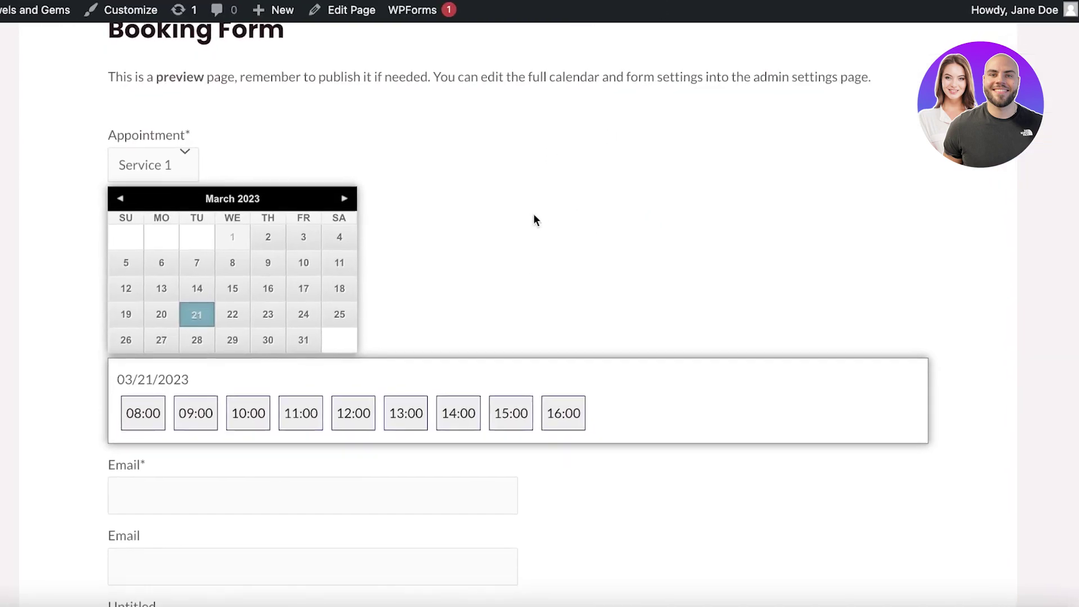
- Activate Booking Calendar, dismiss the rating notice, and view Get Started then Premium Features
scroll(264, 262, up, 4)
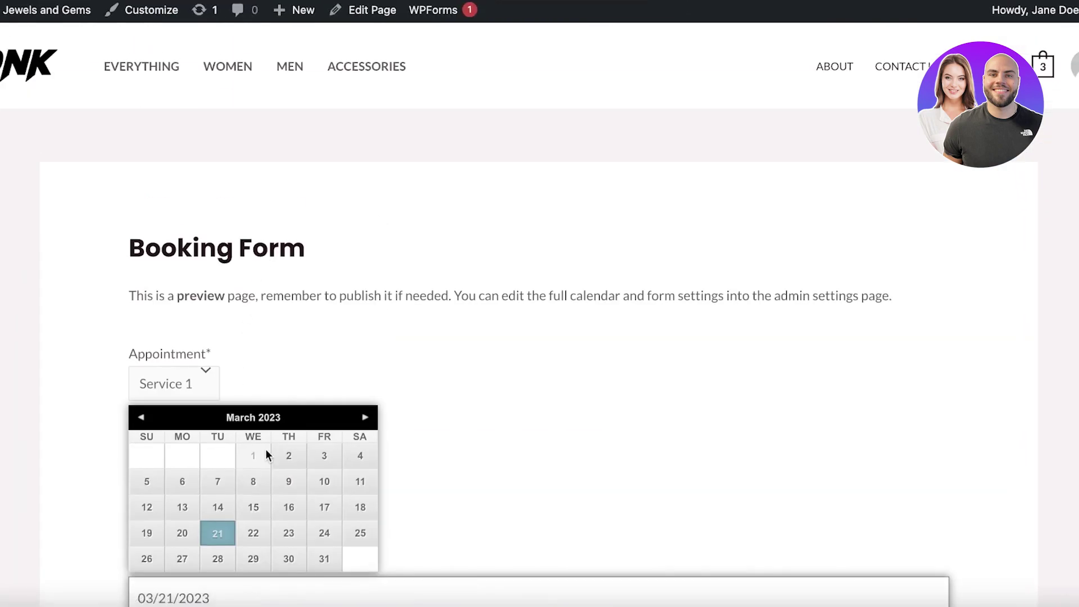
click(288, 480)
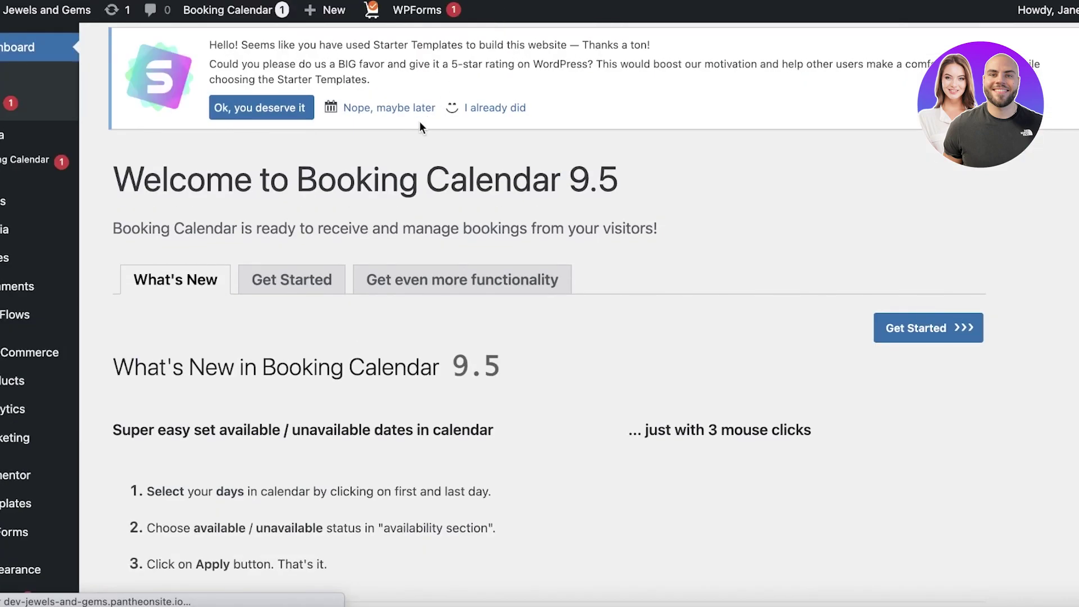
click(419, 111)
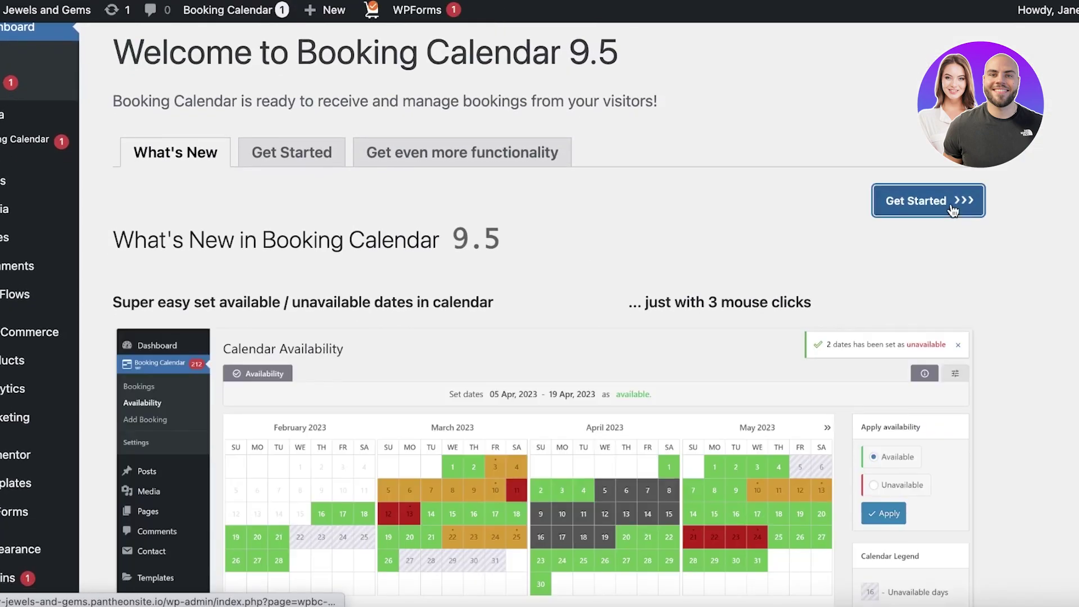
click(953, 209)
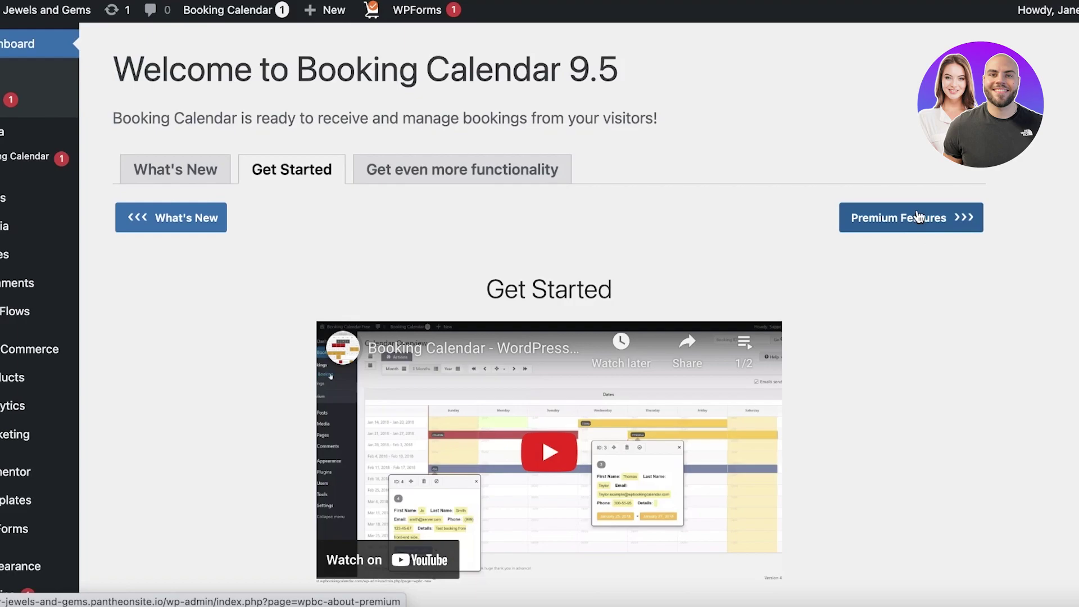
click(873, 224)
scroll(931, 274, down, 20)
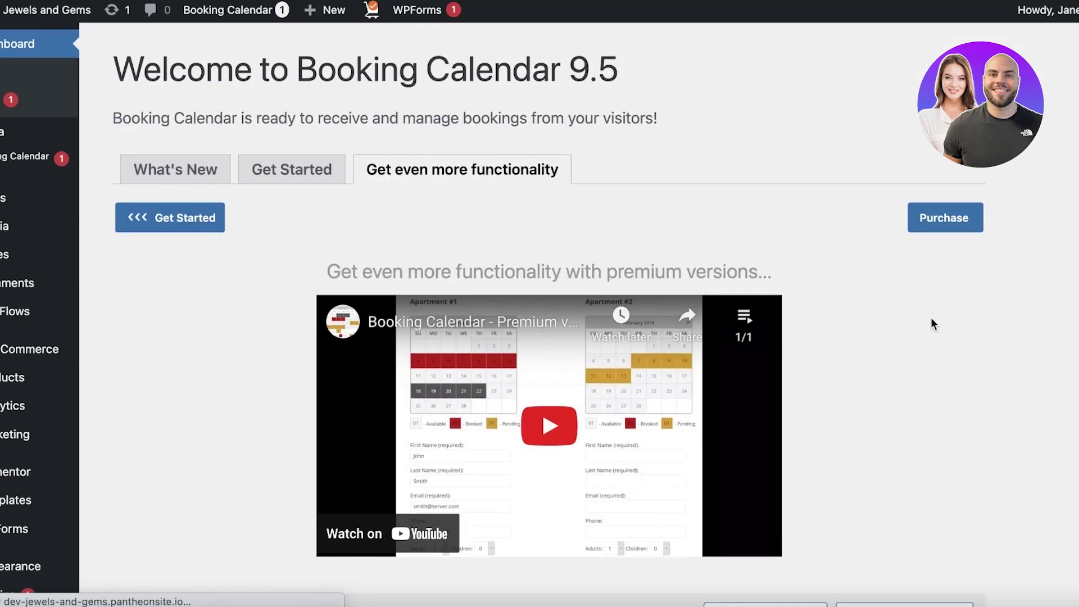
scroll(850, 239, down, 8)
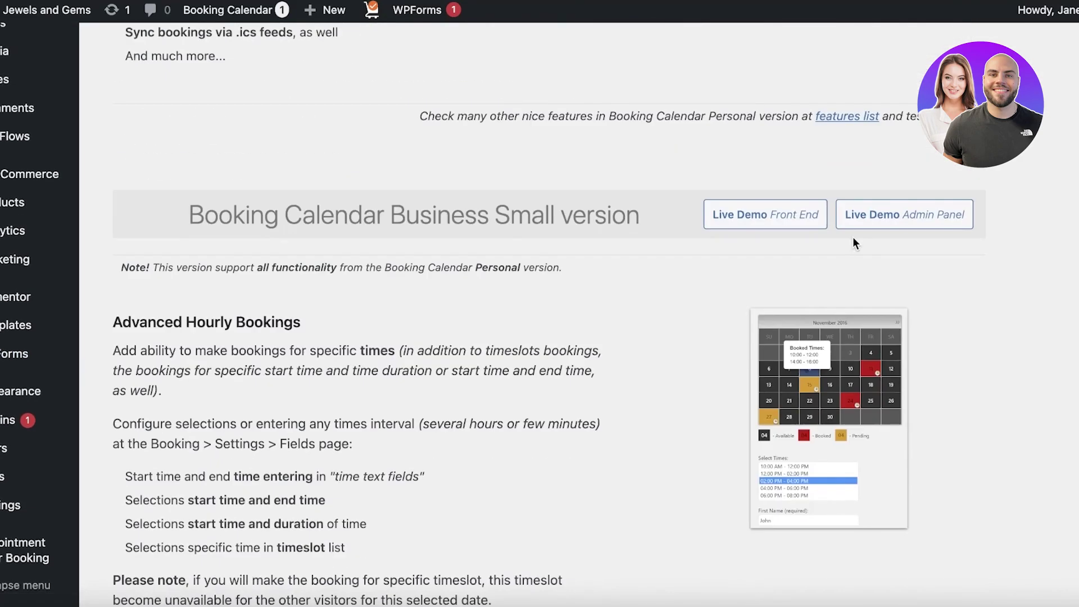
scroll(854, 244, up, 20)
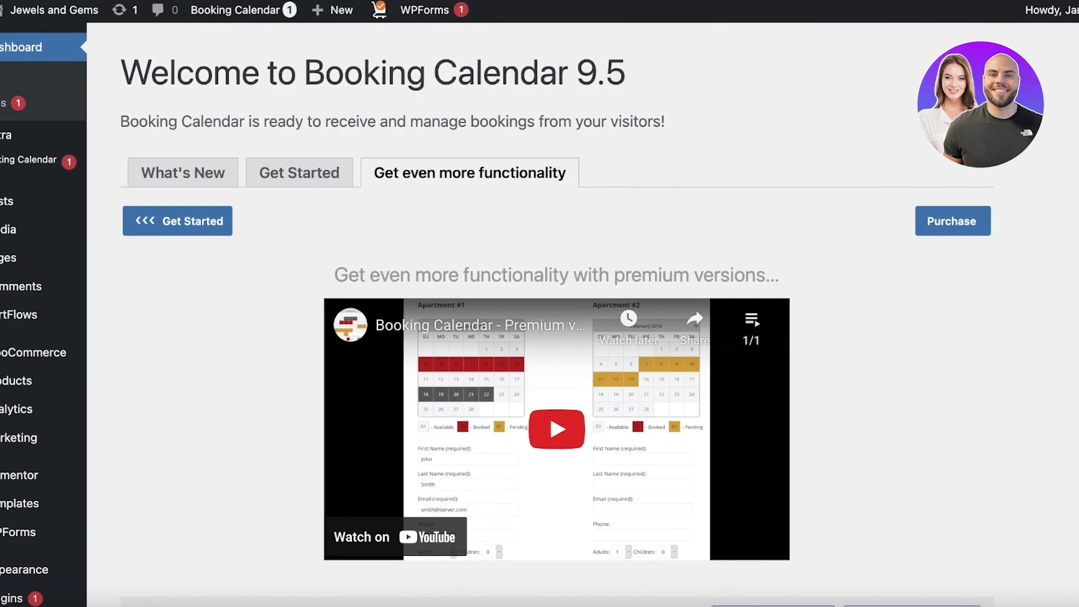
- Open the Booking Calendar listing of existing bookings
mouse_move(26, 164)
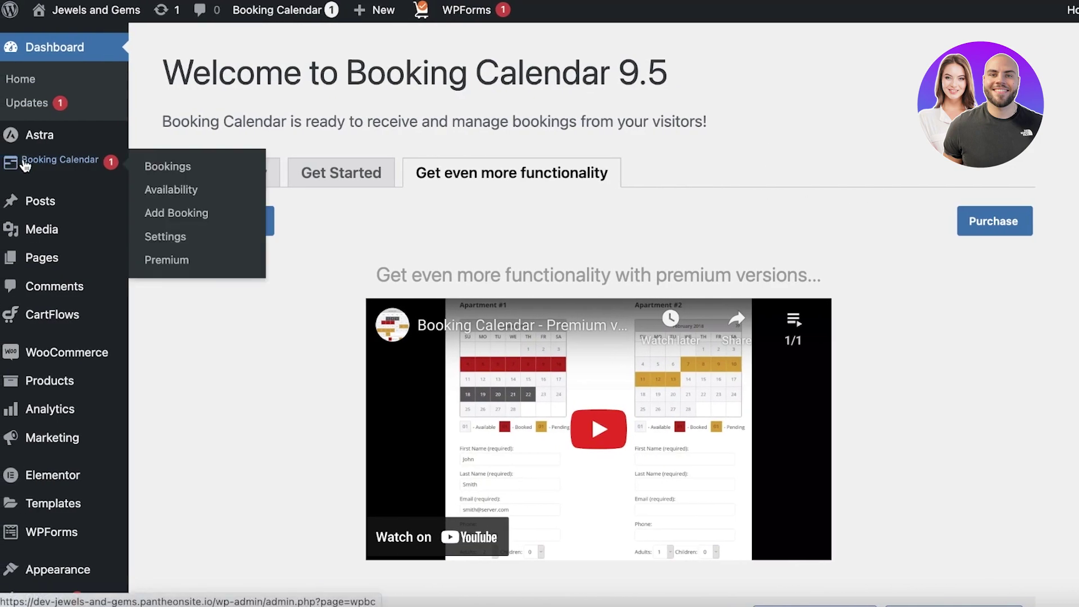
click(189, 171)
scroll(278, 247, down, 5)
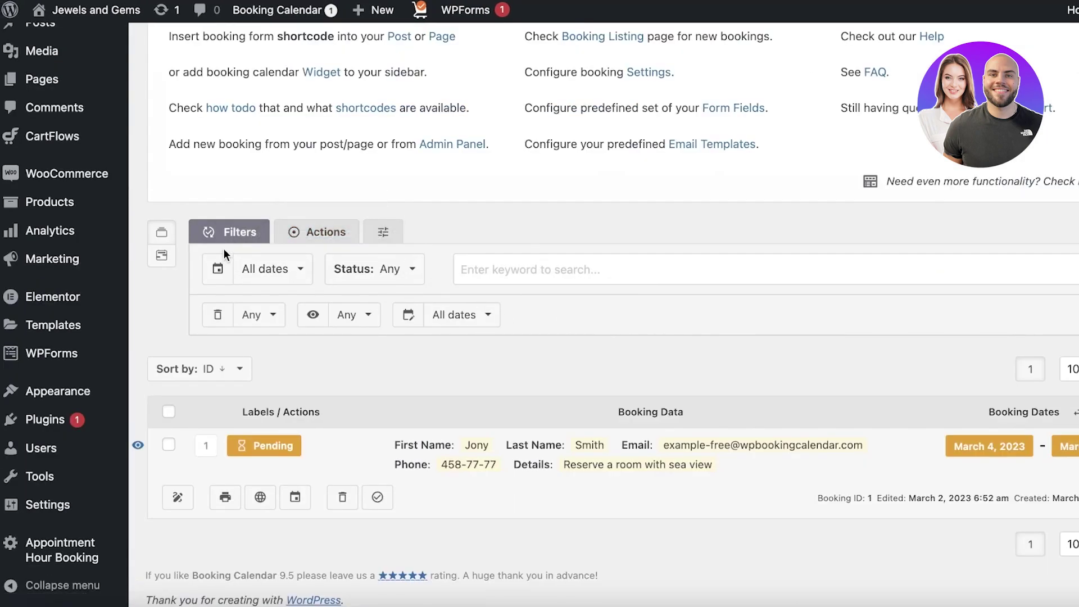
scroll(132, 185, up, 3)
scroll(524, 456, down, 3)
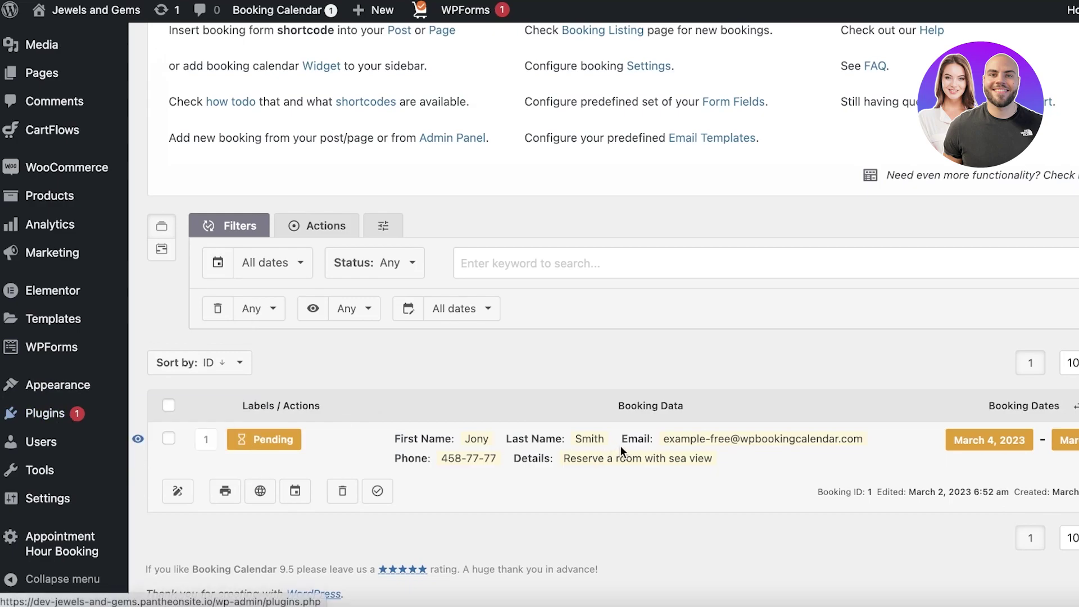
scroll(620, 446, up, 4)
scroll(620, 447, down, 4)
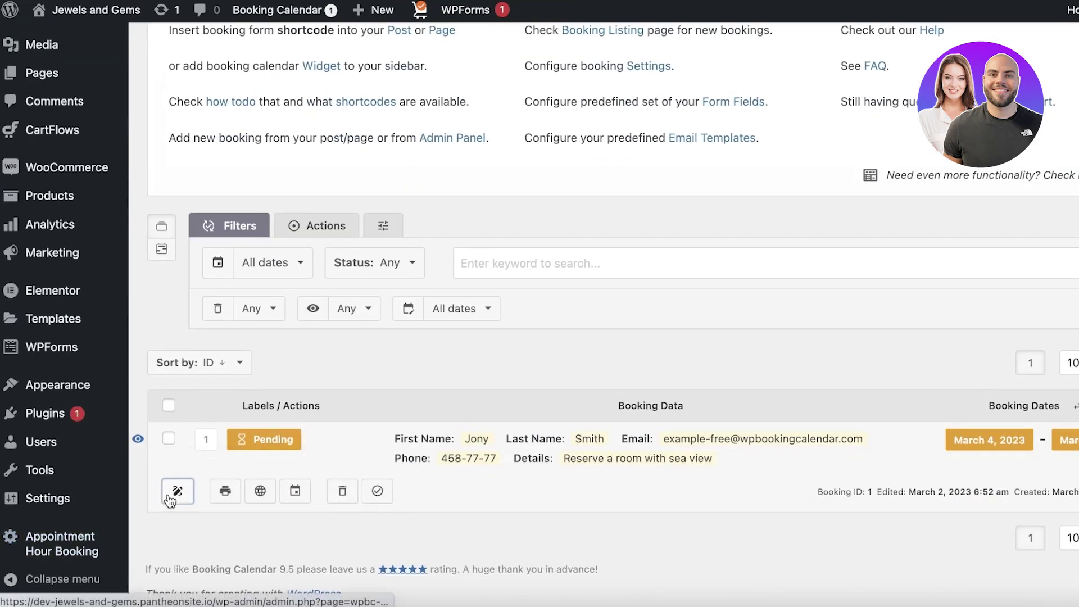
- Edit and save the pending March 4, 2023 sea-view room booking
click(190, 481)
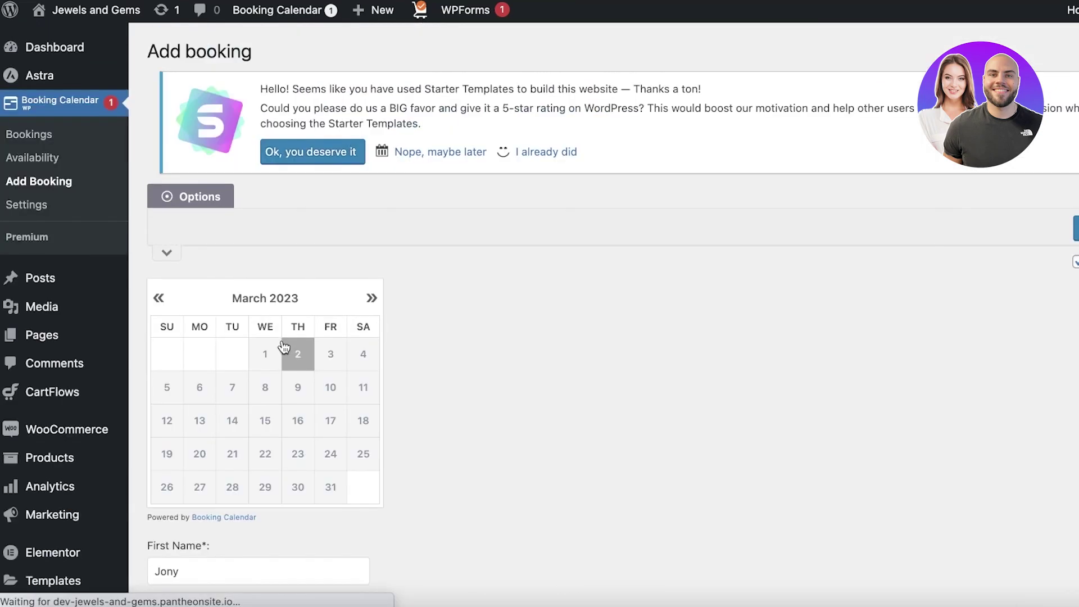
scroll(328, 245, down, 5)
scroll(344, 186, up, 1)
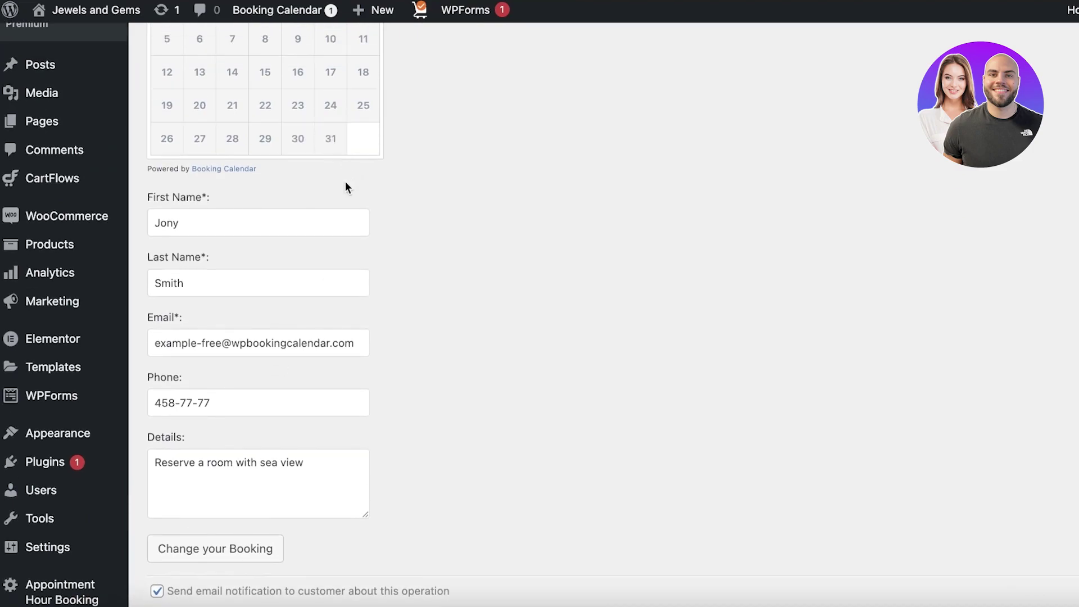
click(206, 489)
click(220, 550)
scroll(264, 483, down, 2)
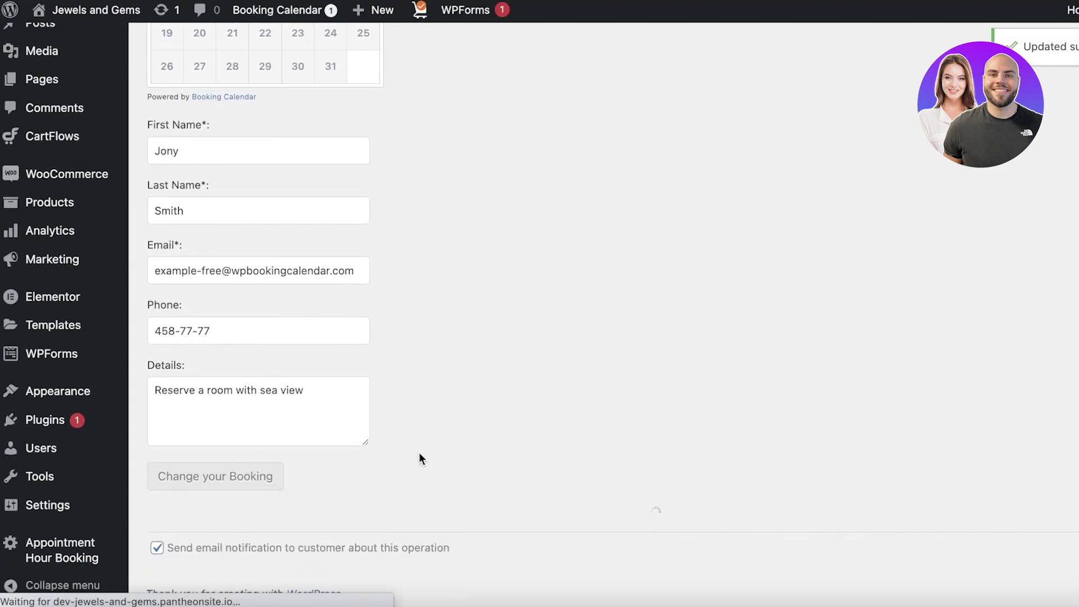
scroll(506, 288, down, 5)
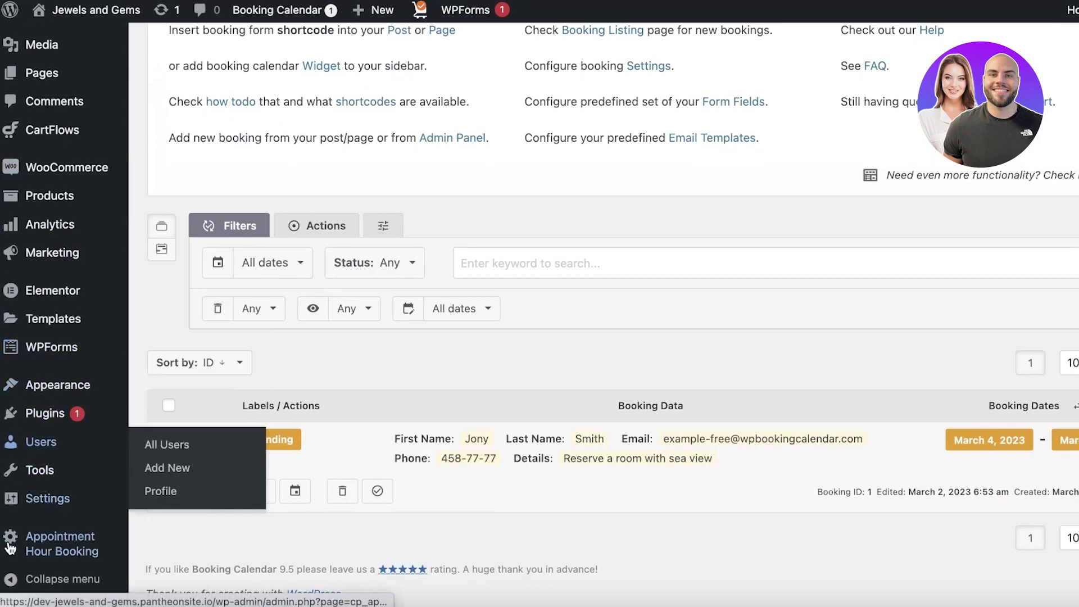
- Start a new WPForms form named Booking from the blank template
click(33, 350)
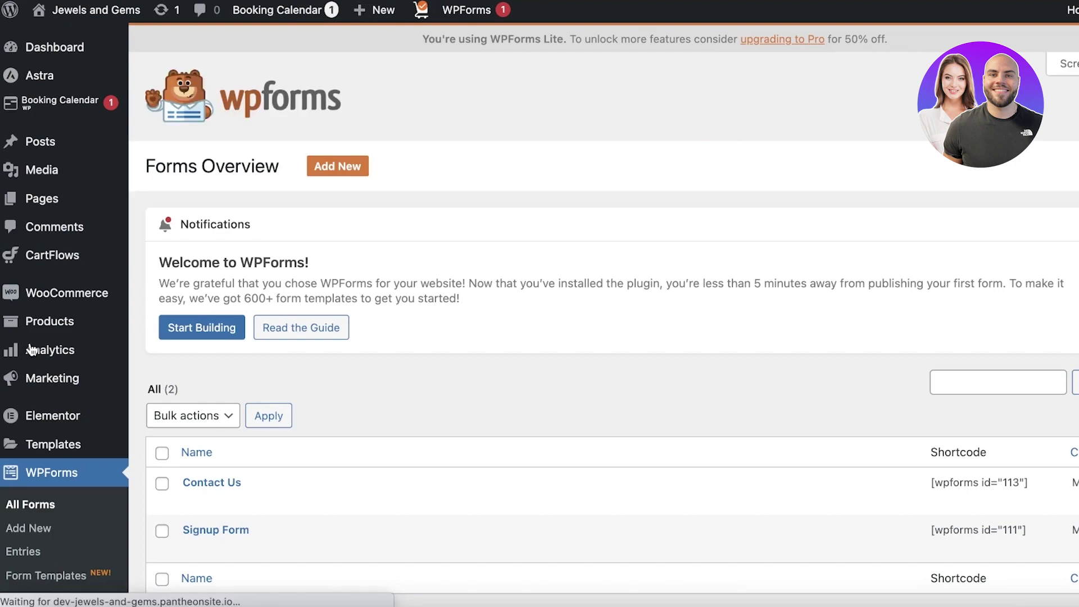
scroll(33, 360, down, 2)
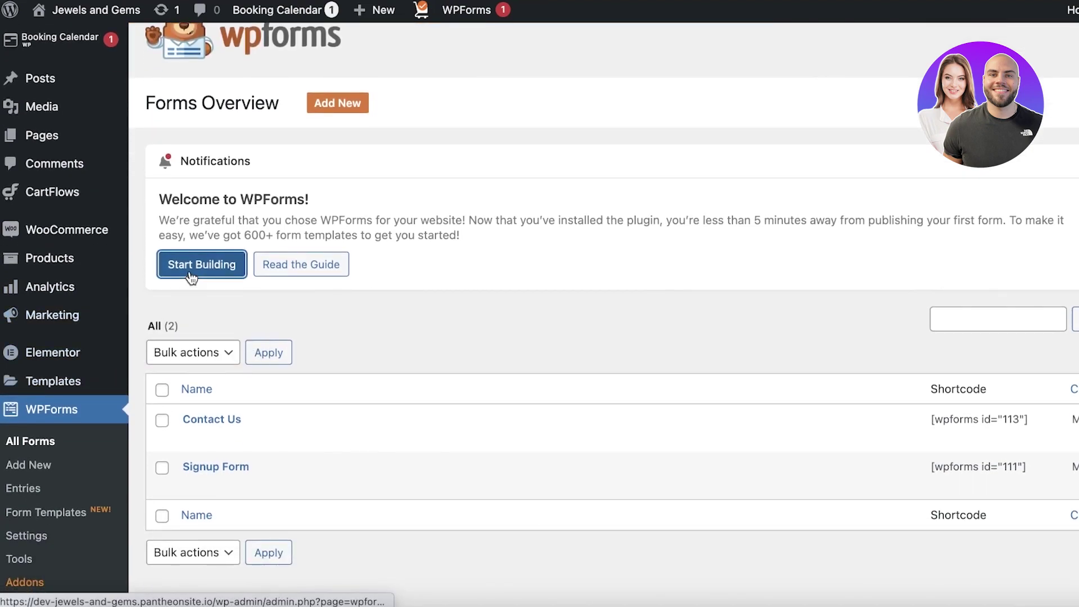
click(201, 264)
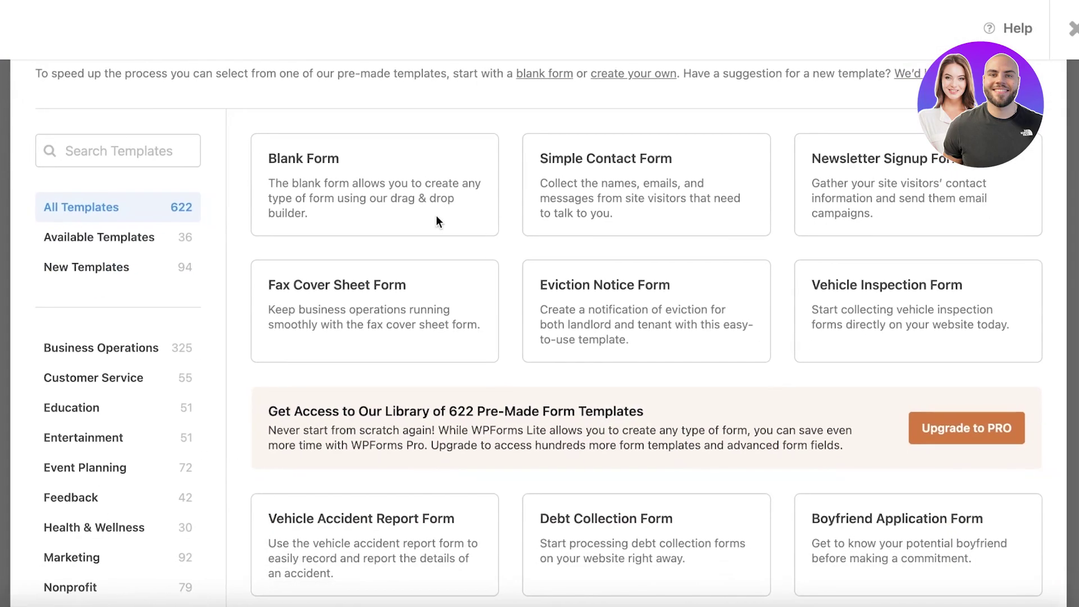
scroll(191, 333, up, 3)
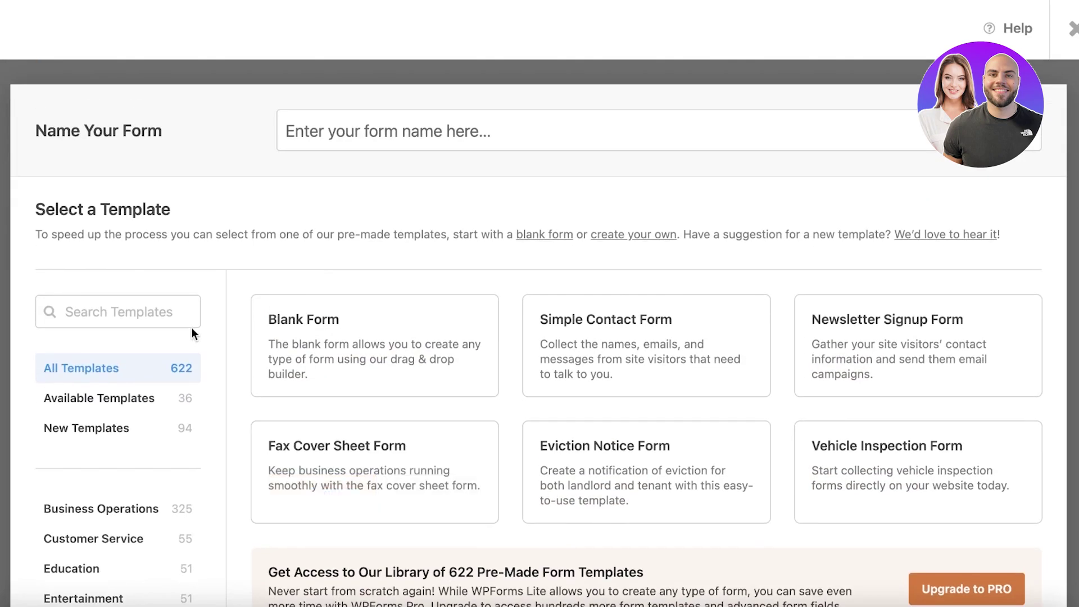
click(442, 140)
text(b)
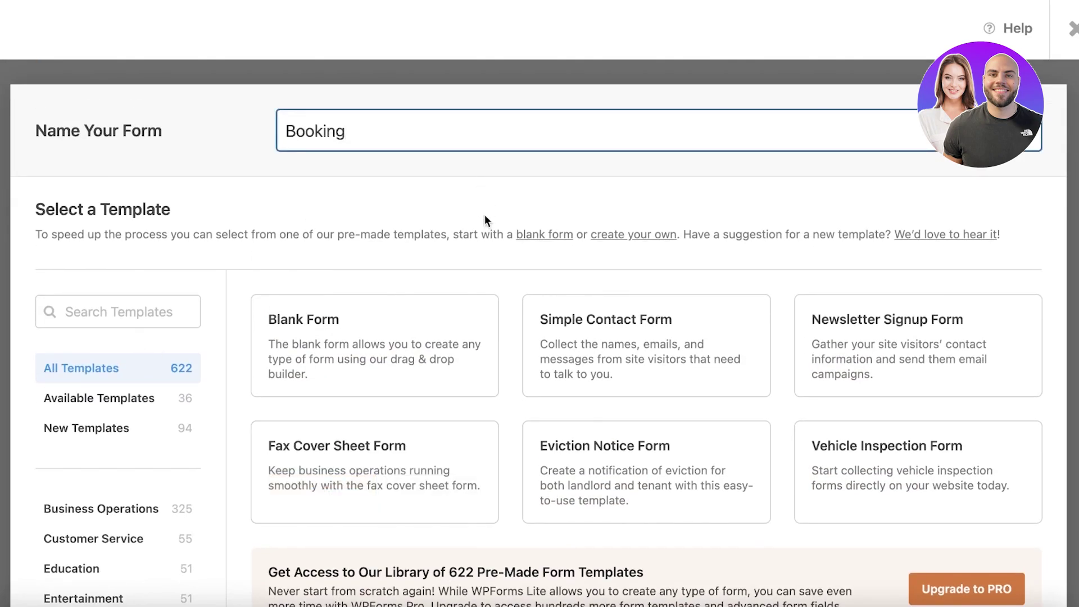
scroll(212, 289, down, 9)
scroll(139, 224, up, 1)
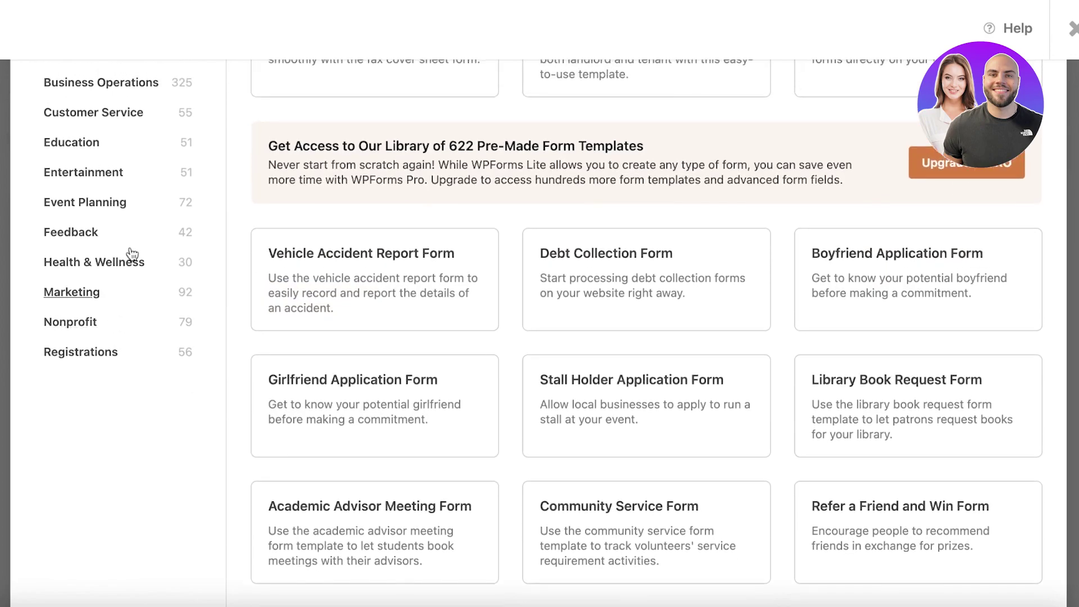
scroll(152, 234, up, 8)
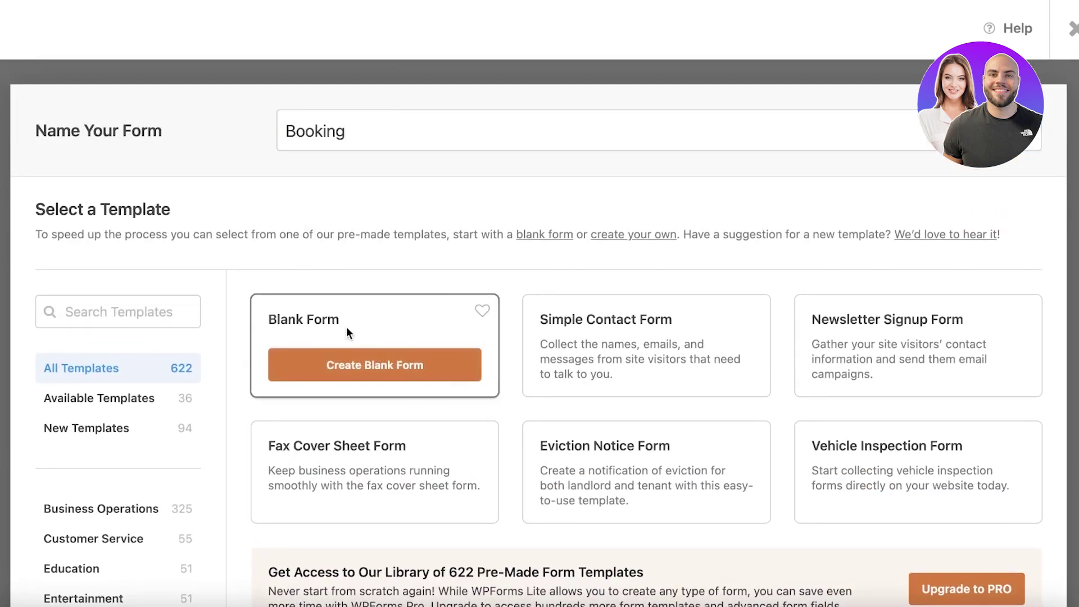
click(358, 374)
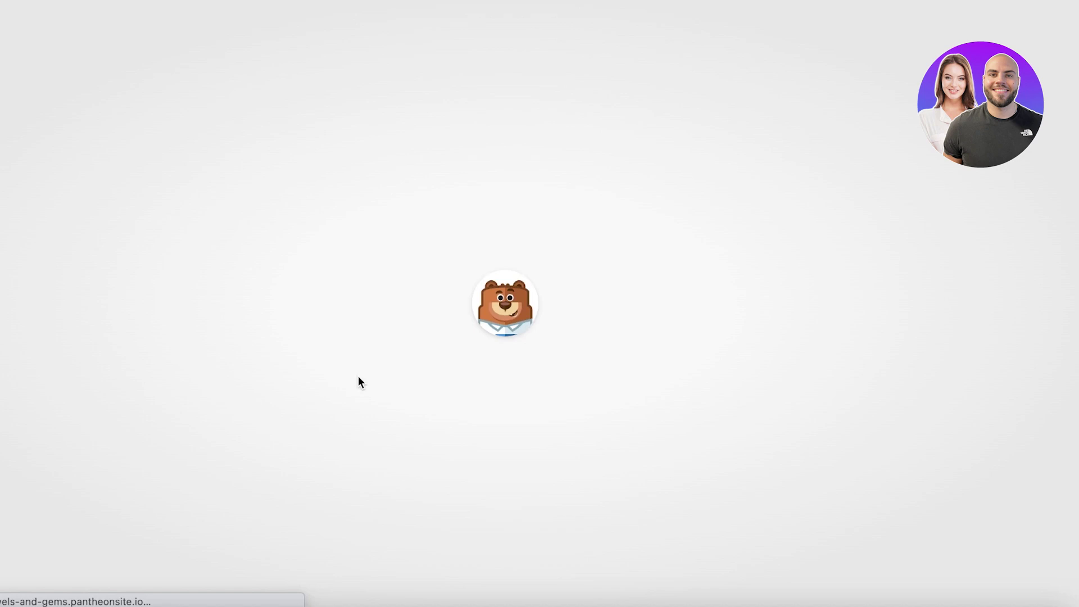
scroll(296, 225, down, 1)
scroll(293, 292, down, 9)
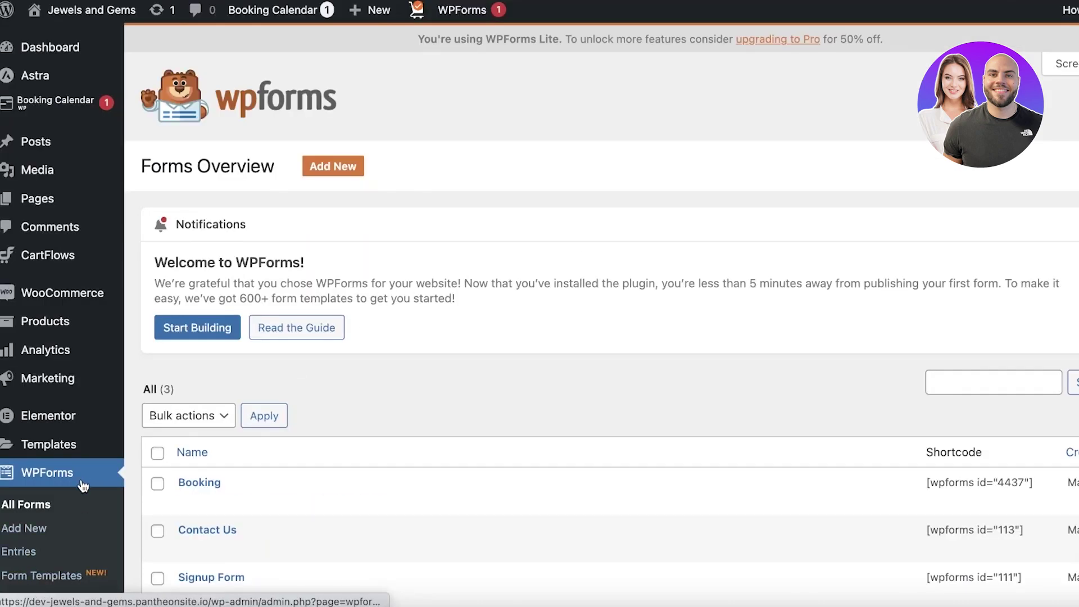
- Browse the admin sidebar and open the WPForms Entries page
scroll(83, 485, down, 5)
mouse_move(86, 455)
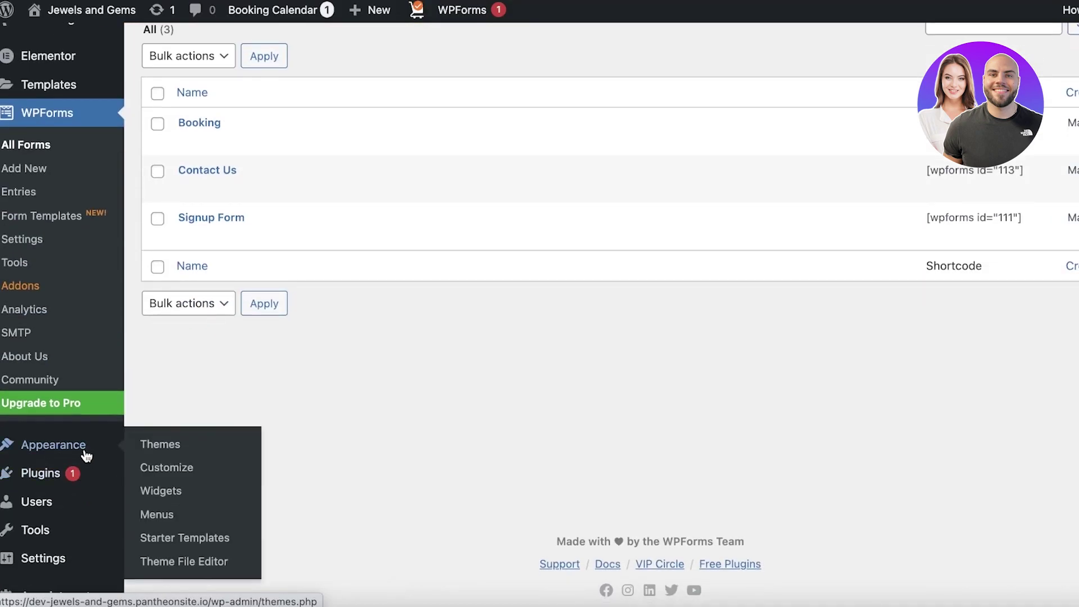
scroll(36, 341, up, 5)
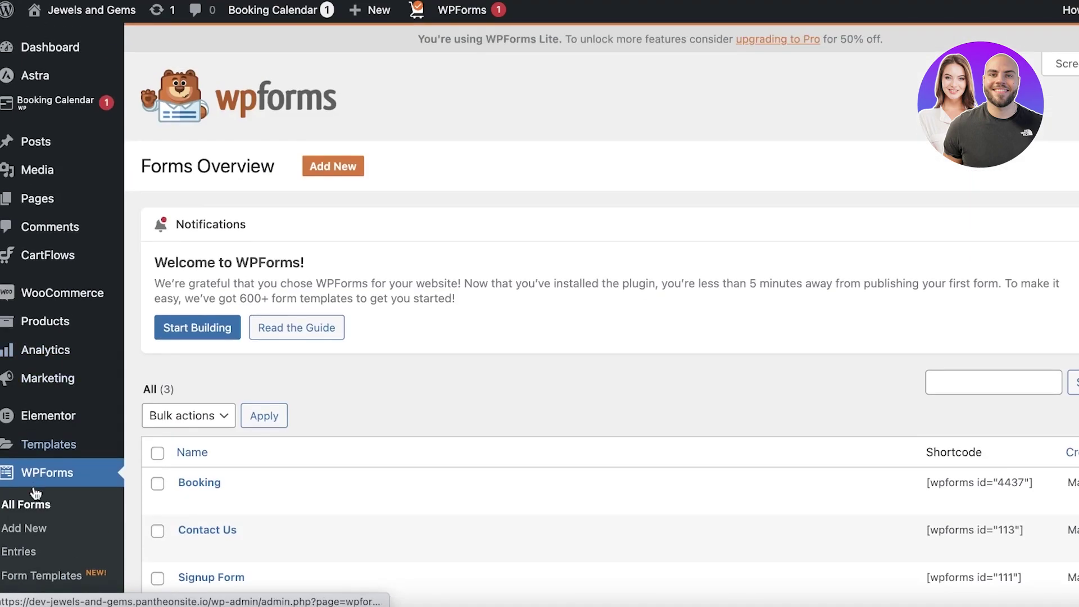
scroll(35, 491, down, 6)
mouse_move(36, 422)
scroll(37, 430, up, 2)
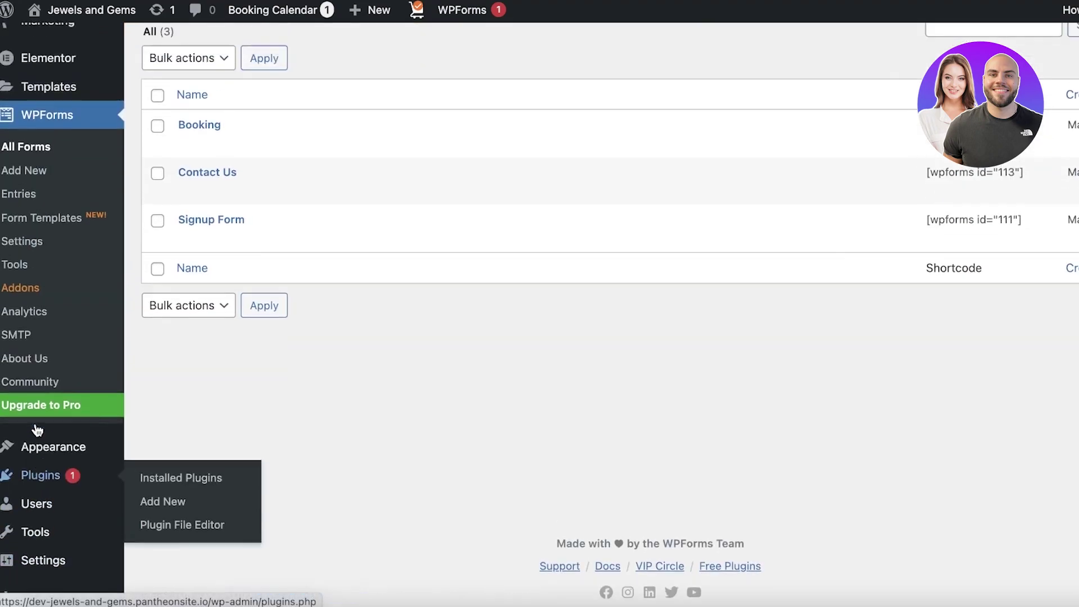
scroll(37, 430, up, 4)
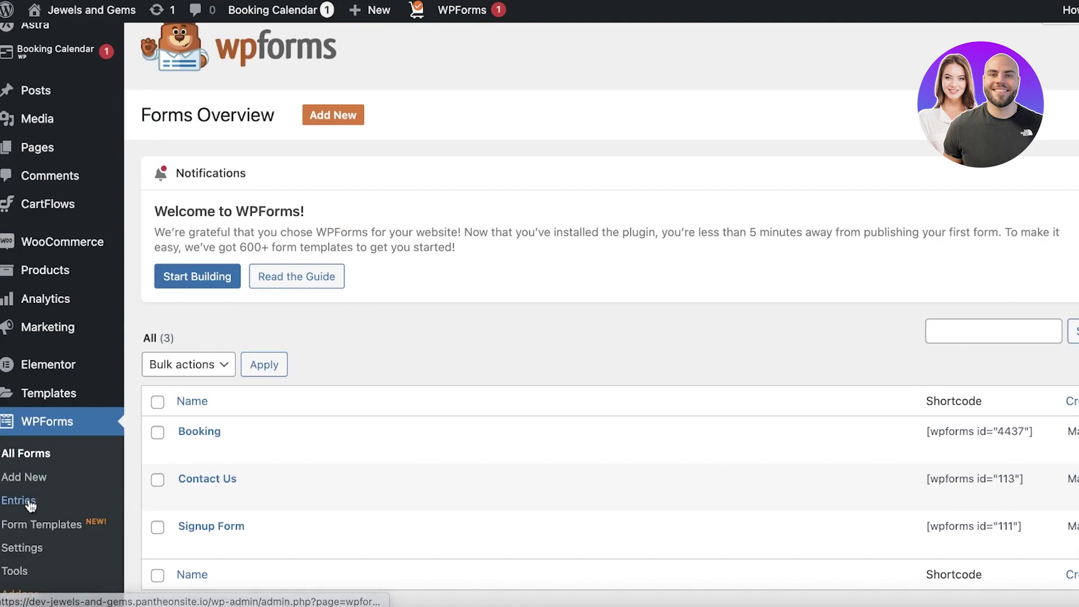
scroll(30, 489, up, 1)
scroll(25, 426, down, 3)
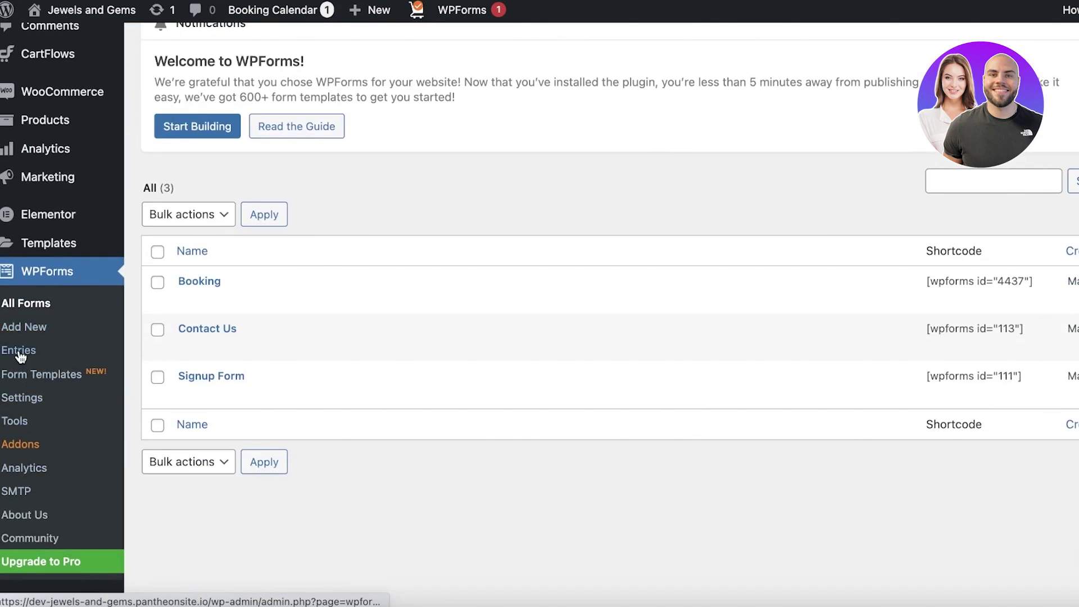
click(21, 356)
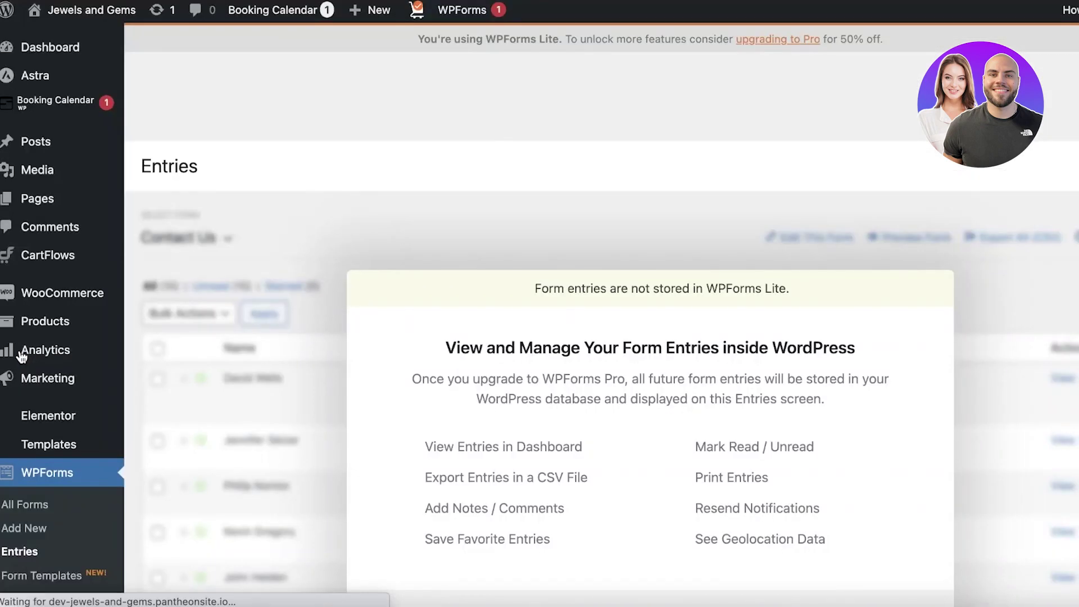
scroll(28, 449, down, 8)
- Open the Appointment Hour Booking calendars list and dismiss the rating notice with 'Ok, you deserve it'
click(37, 554)
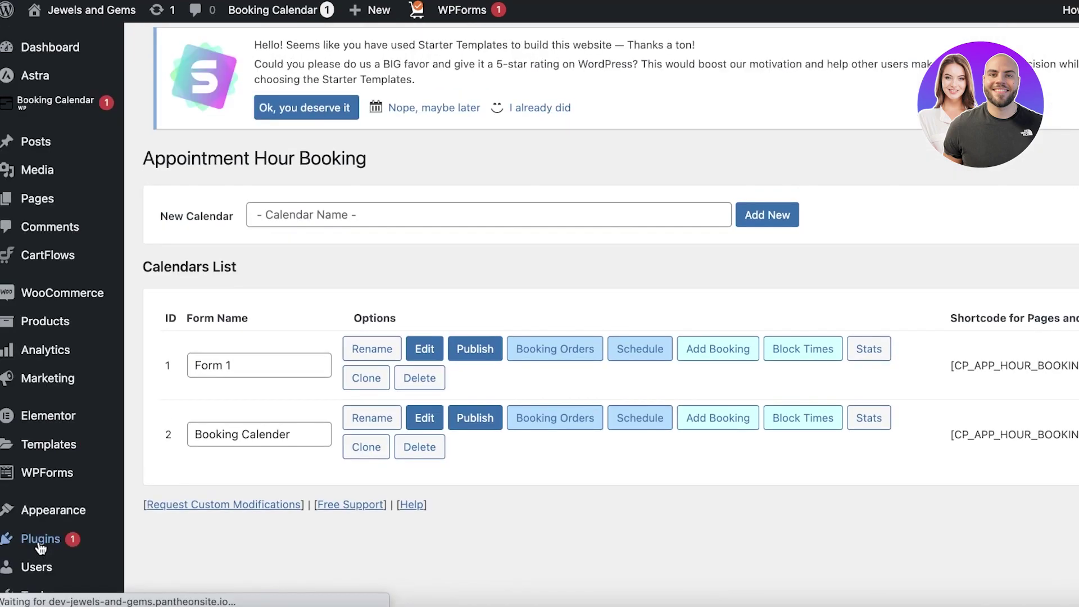
scroll(31, 393, down, 3)
scroll(33, 476, down, 2)
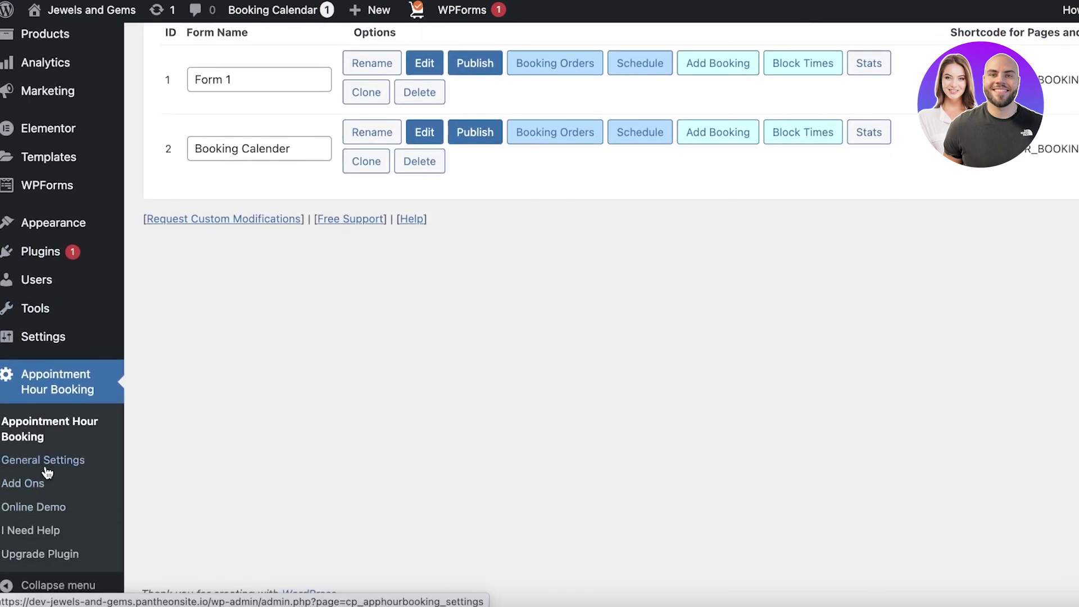
scroll(39, 474, up, 5)
click(608, 137)
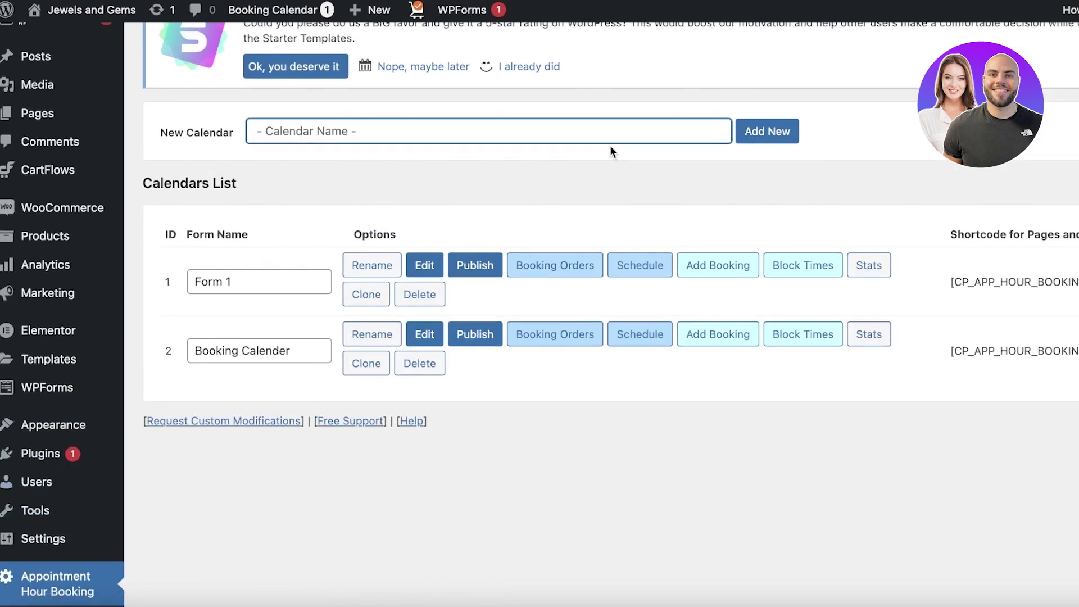
scroll(561, 157, up, 2)
click(296, 152)
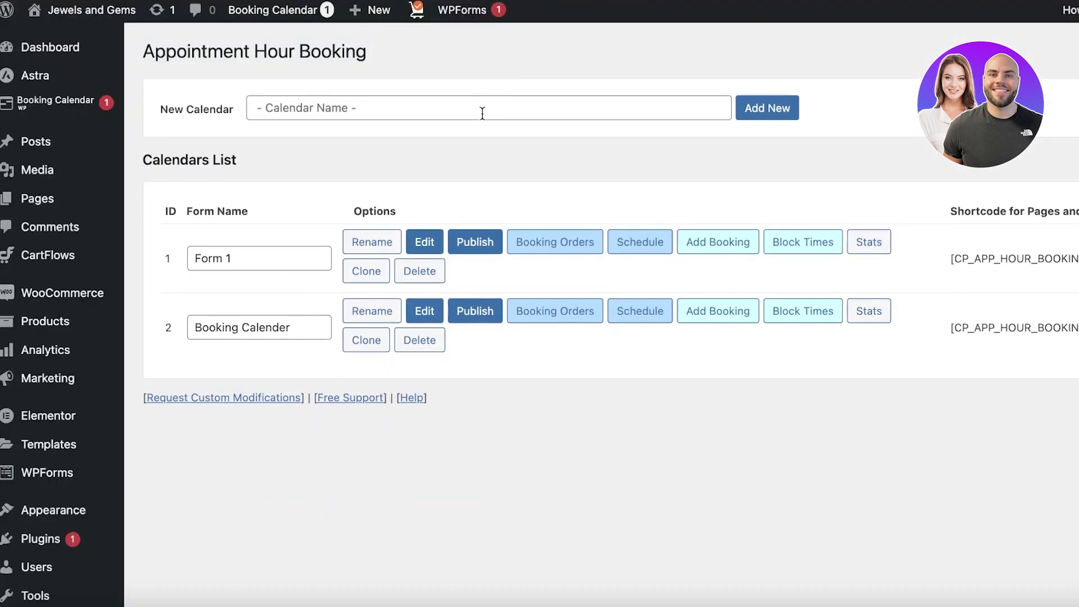
- Clone the Booking Calender calendar, creating 'Cloned: Booking Calender' with id 3
scroll(618, 213, down, 1)
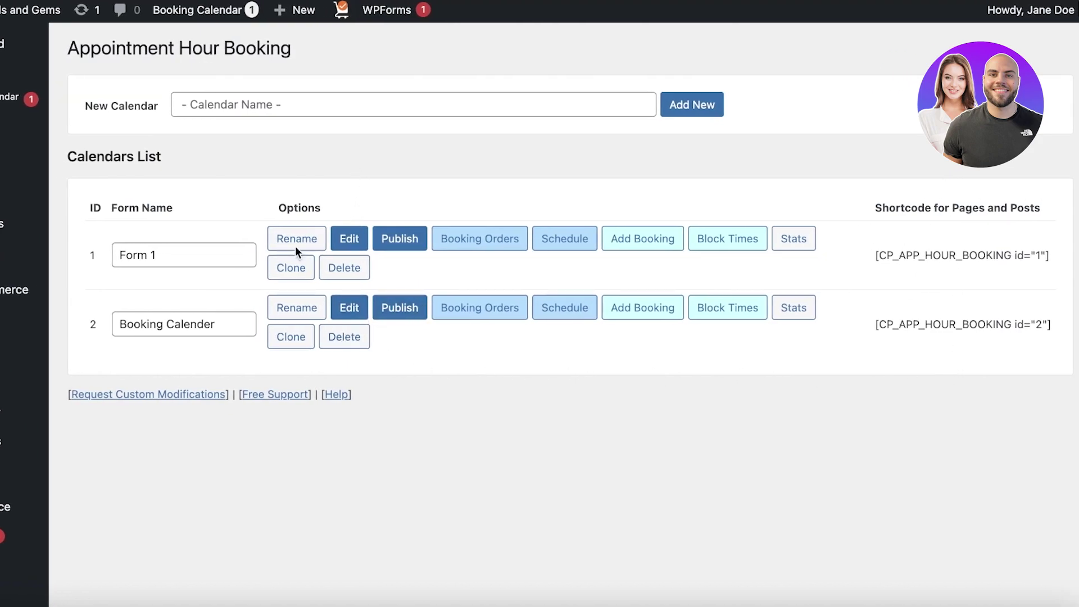
click(279, 340)
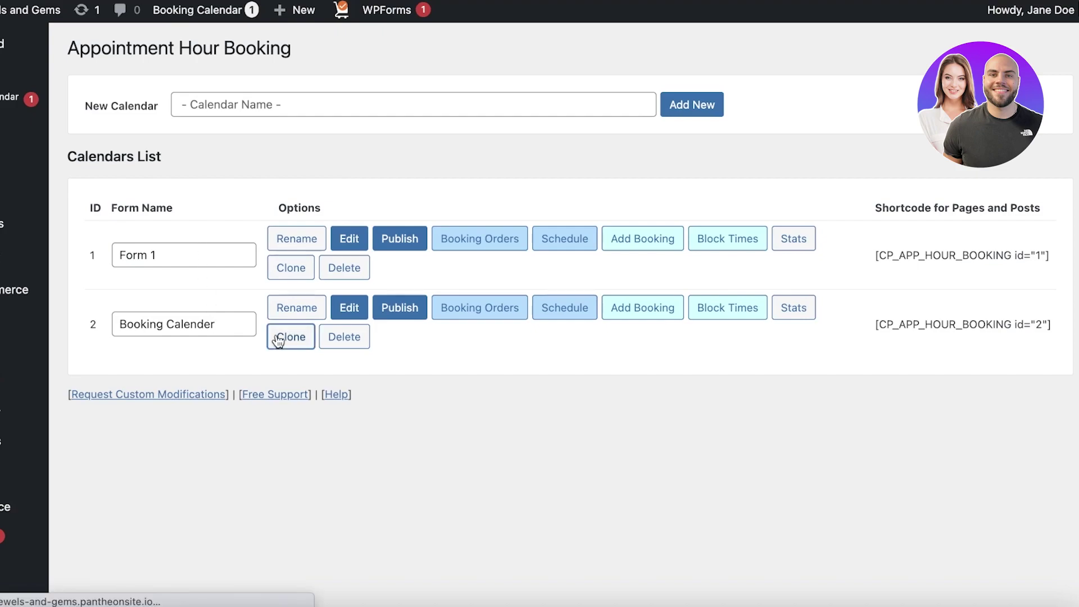
scroll(262, 362, down, 5)
scroll(196, 244, up, 5)
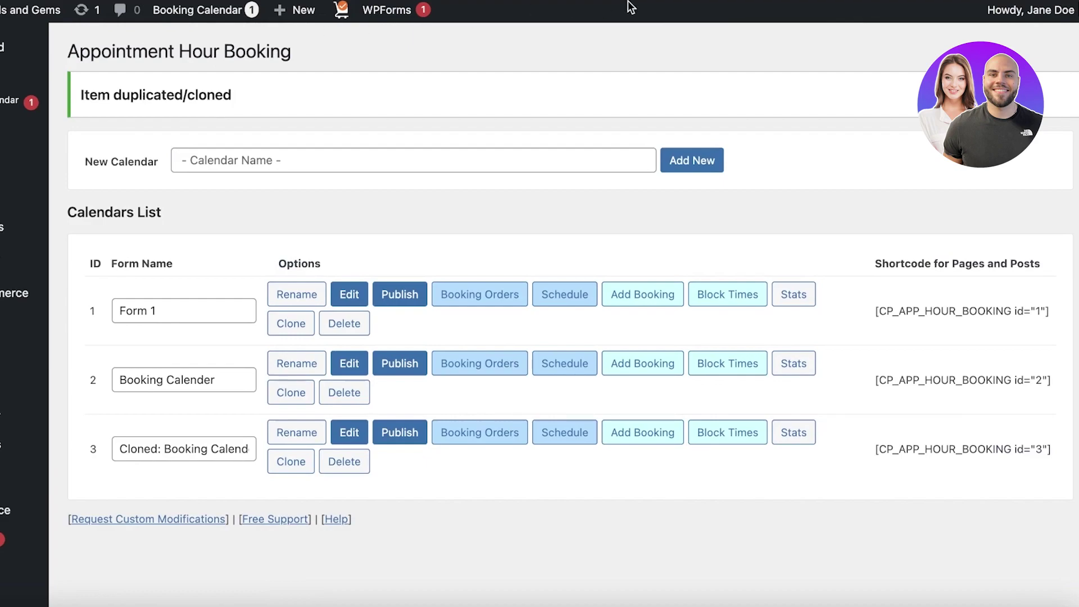